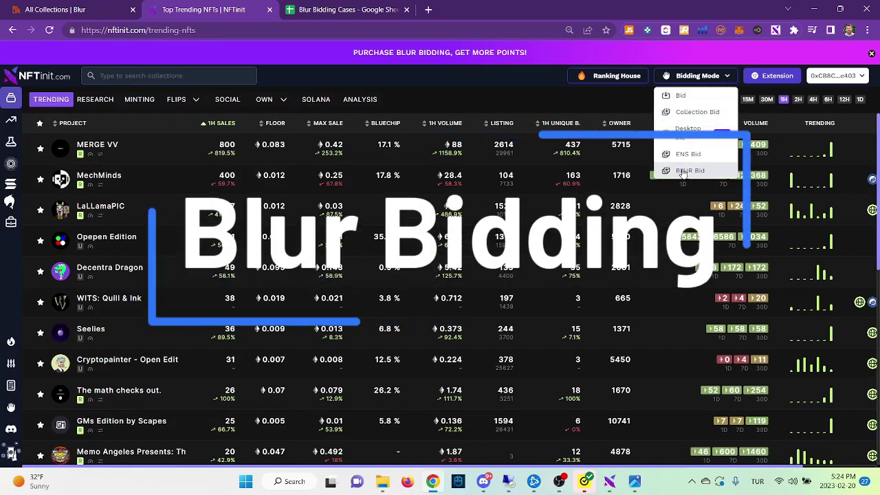
# Open the BLUR Bid form and turn on Competitive mode
pyautogui.click(682, 171)
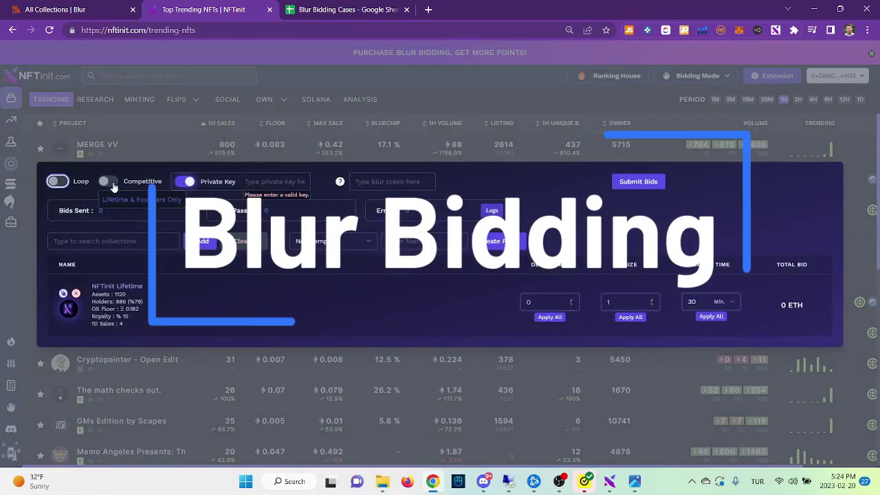
pyautogui.click(110, 183)
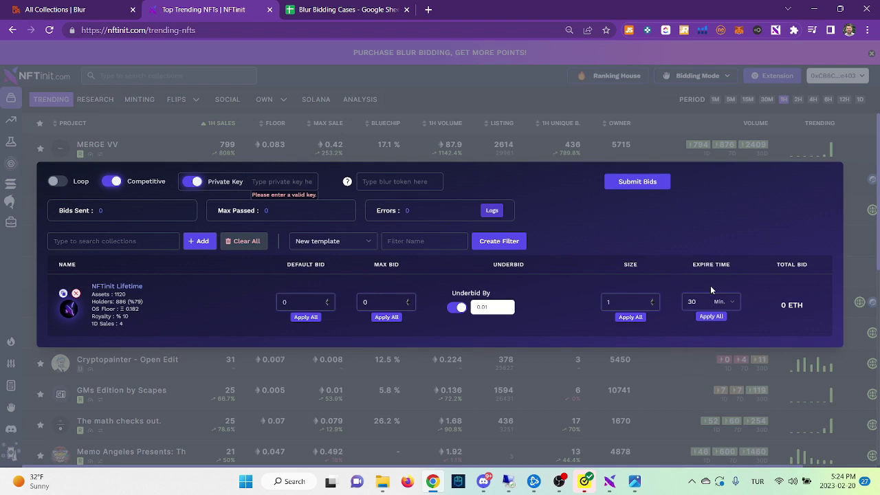
# Switch to Blur, open the bids of the Opepen Edition collection and start placing a collection bid
pyautogui.click(55, 9)
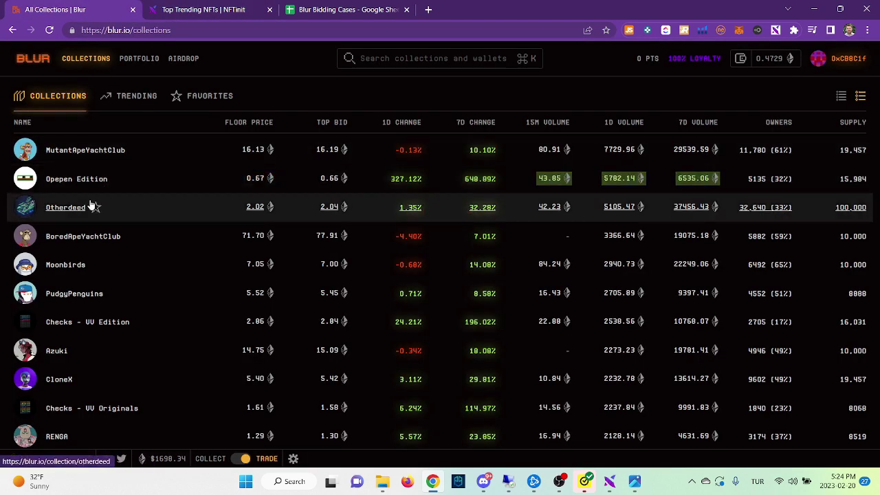
pyautogui.click(92, 179)
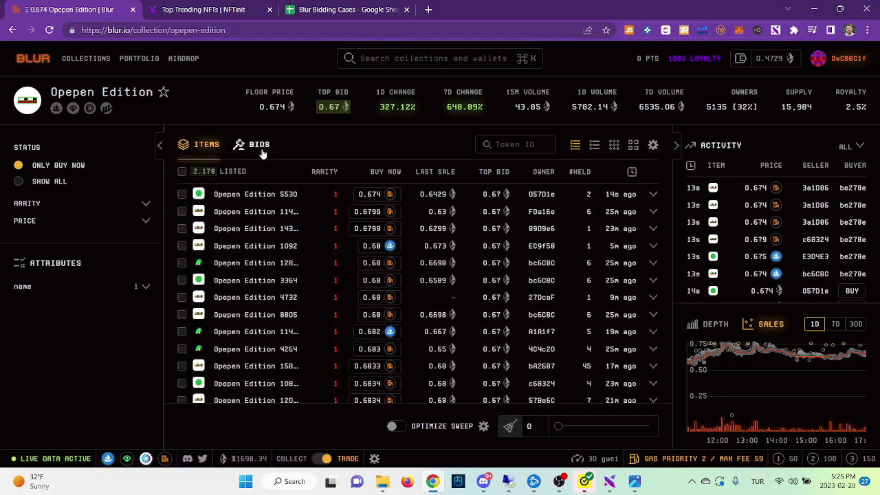
pyautogui.click(256, 145)
pyautogui.click(261, 426)
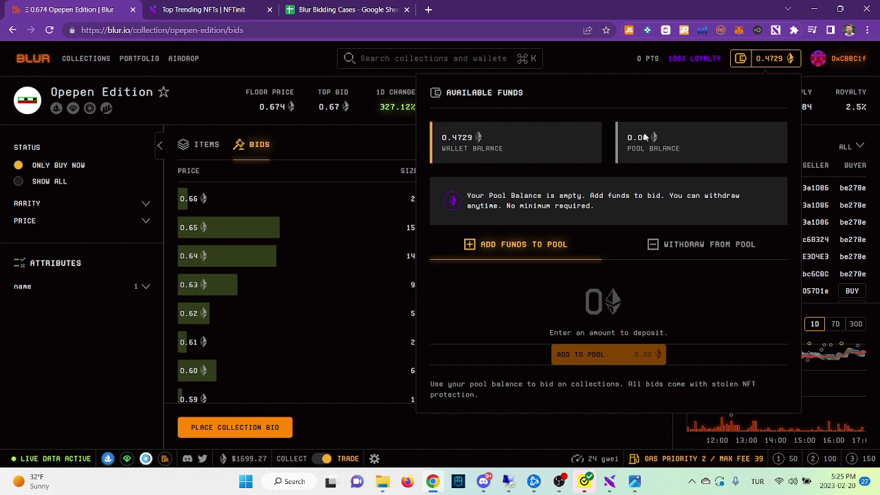
# Deposit 0.44 ETH from the wallet into the Blur pool and confirm the transaction in MetaMask
pyautogui.write('0')
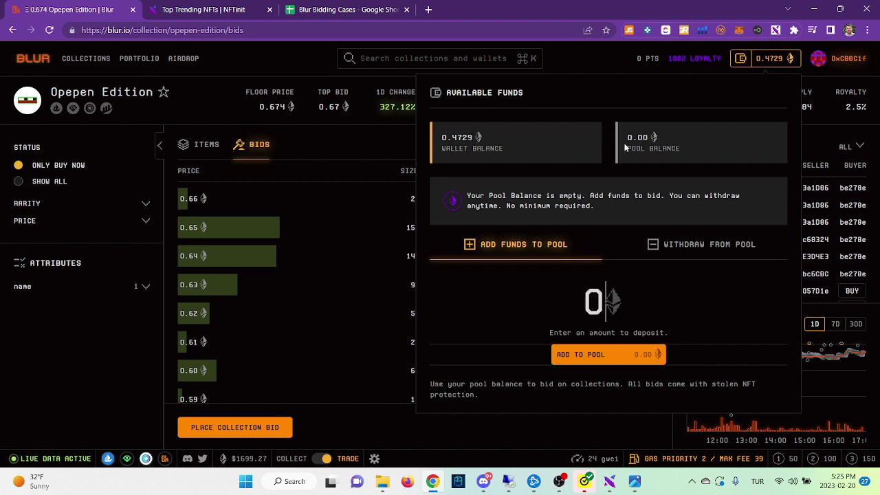
pyautogui.write('.44')
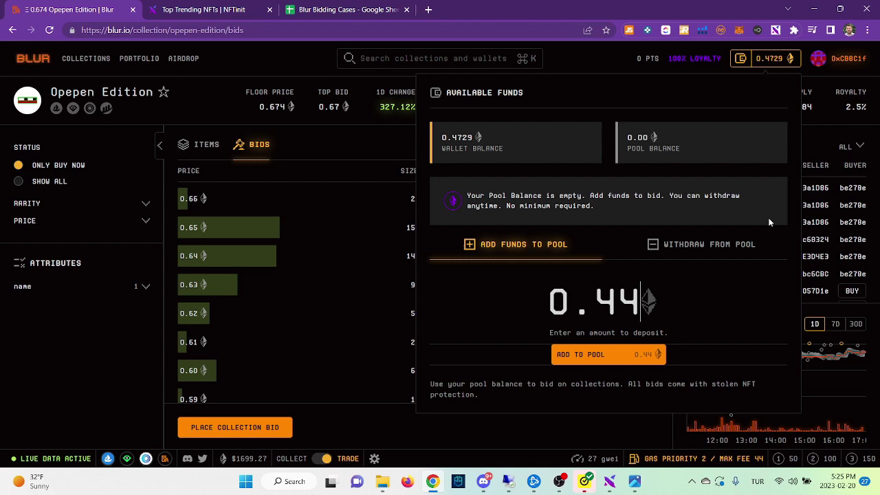
pyautogui.click(623, 352)
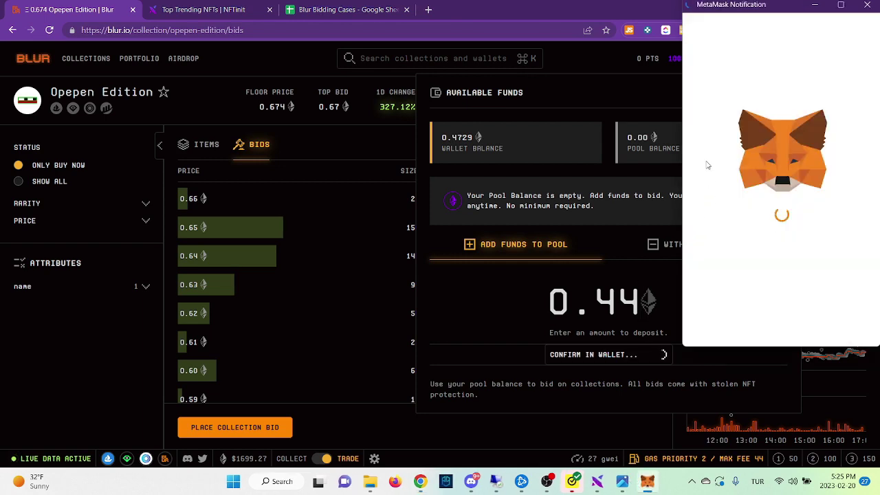
pyautogui.scroll(-3, 790, 261)
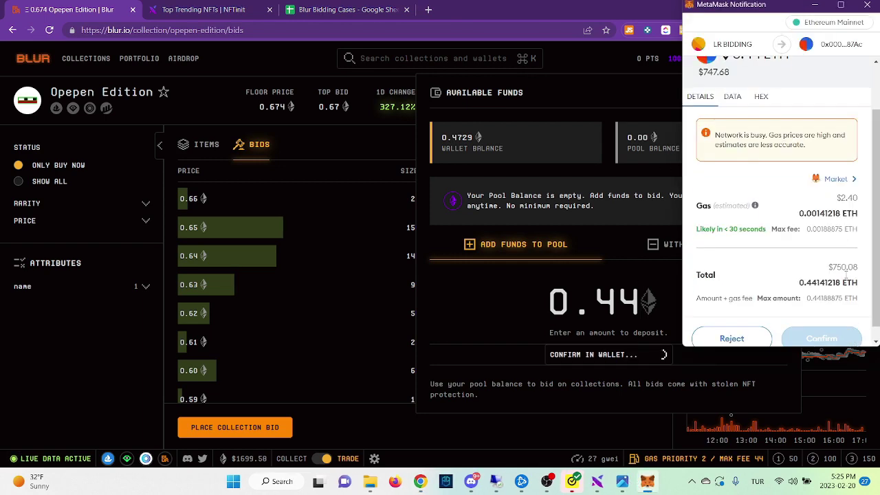
pyautogui.click(811, 326)
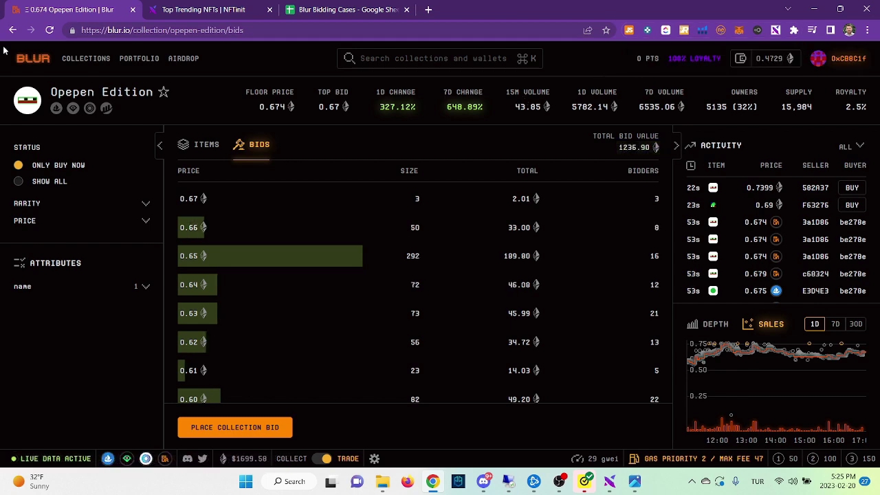
# Check the Blur airdrop page and the available pool funds, and return to the collections list
pyautogui.click(648, 58)
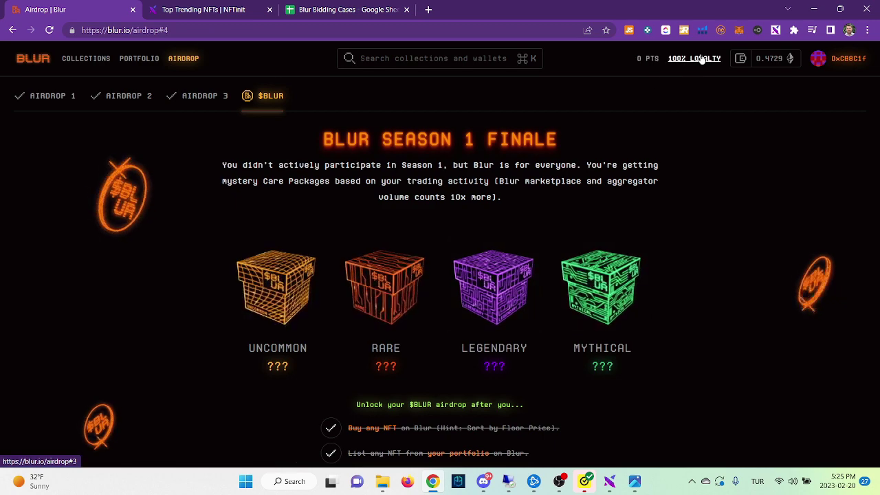
pyautogui.click(764, 58)
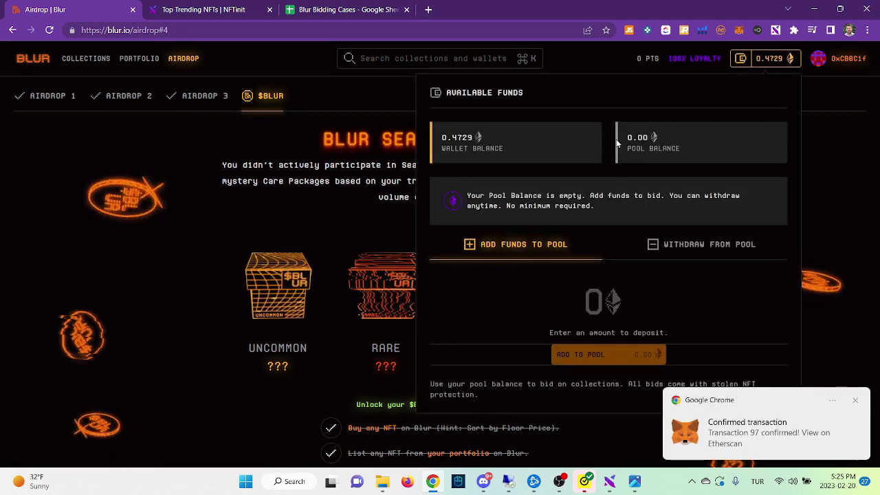
pyautogui.click(81, 59)
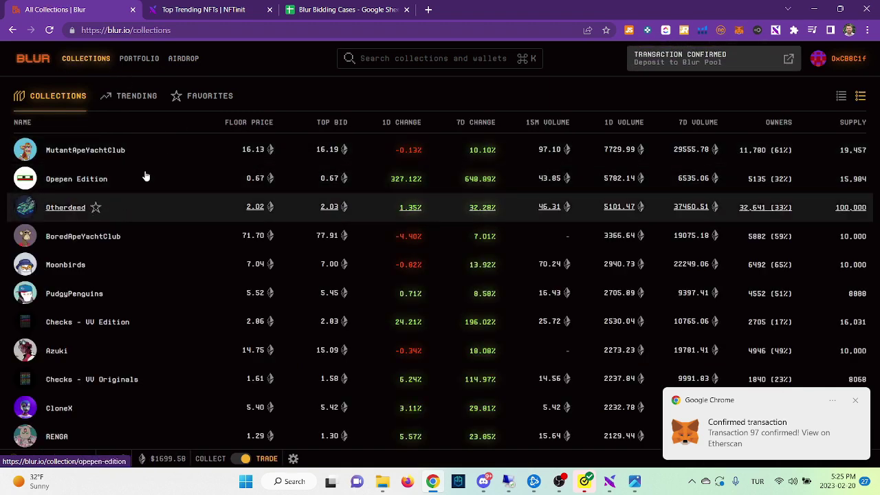
# Switch to NFTinit, open the collection research page and set the maximum floor price to 0.4
pyautogui.click(227, 10)
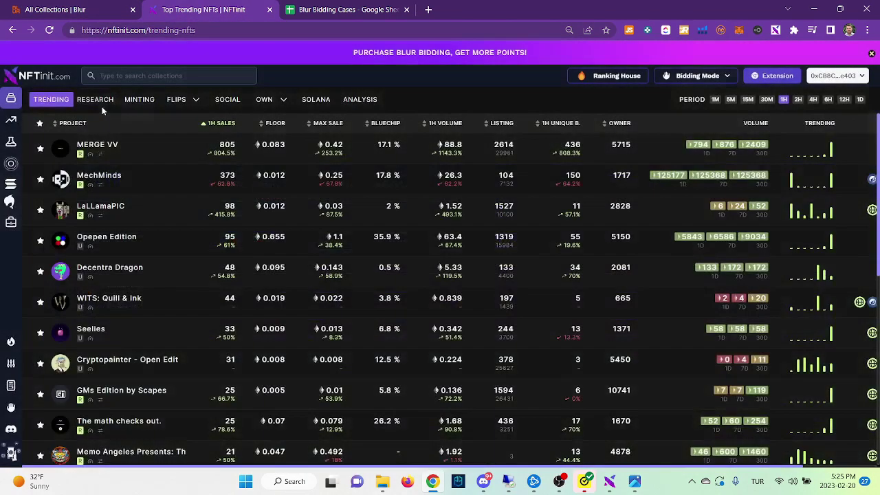
pyautogui.click(95, 99)
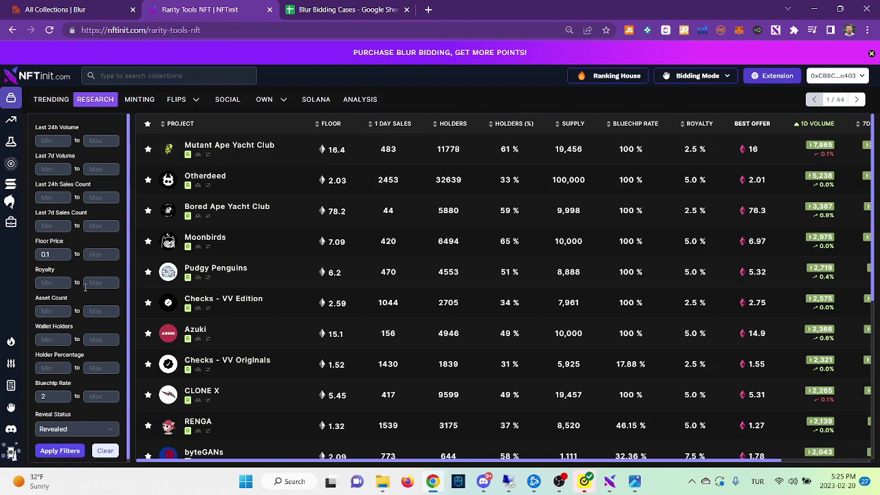
pyautogui.click(54, 254)
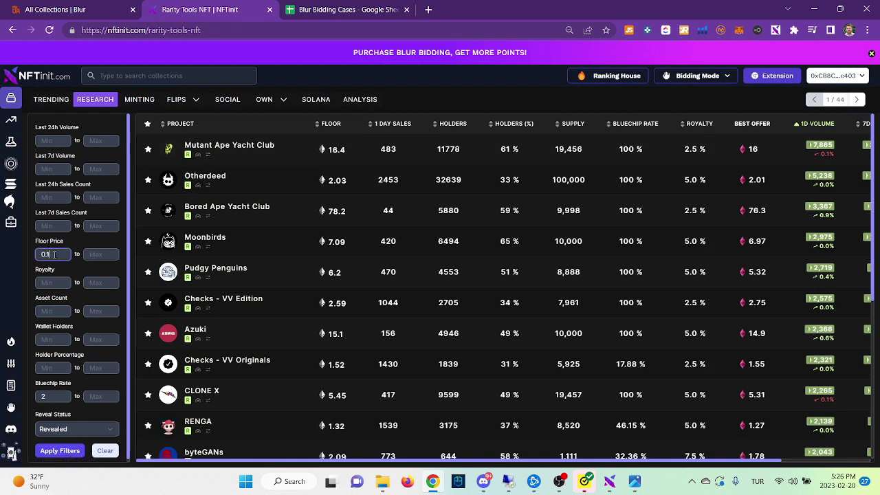
pyautogui.click(93, 255)
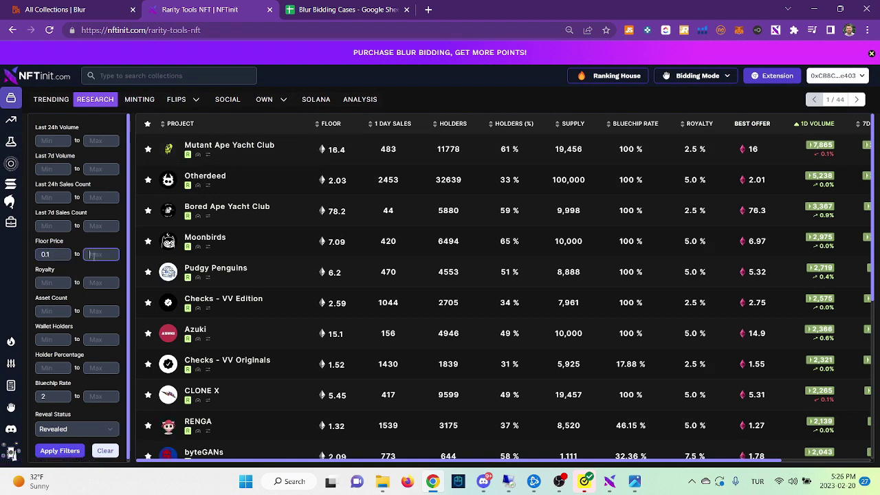
pyautogui.write('0.4')
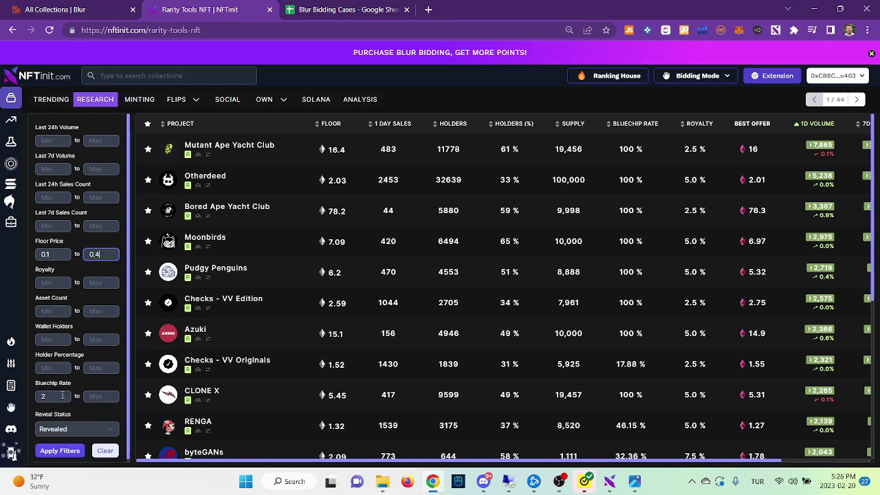
# Set the minimum bluechip rate to 3 and apply the filters to the collection list
pyautogui.moveTo(62, 395); pyautogui.dragTo(24, 394)
pyautogui.write('3')
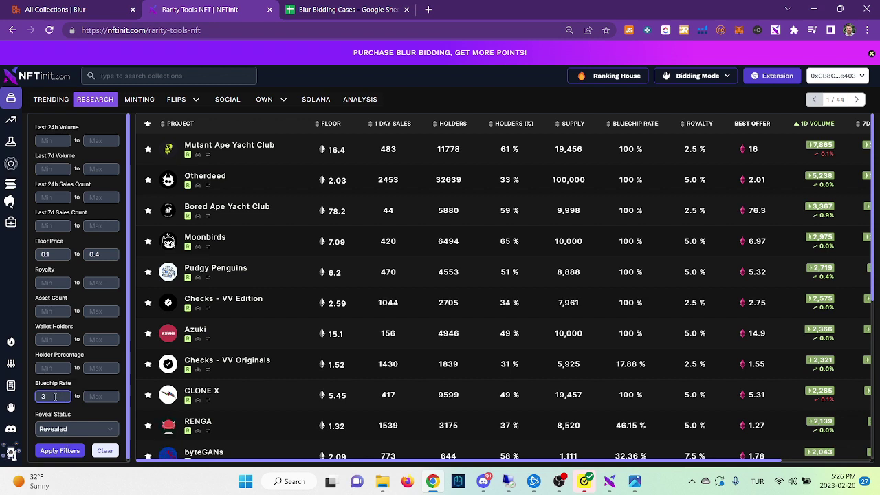
pyautogui.hotkey('ctrl', 'a')
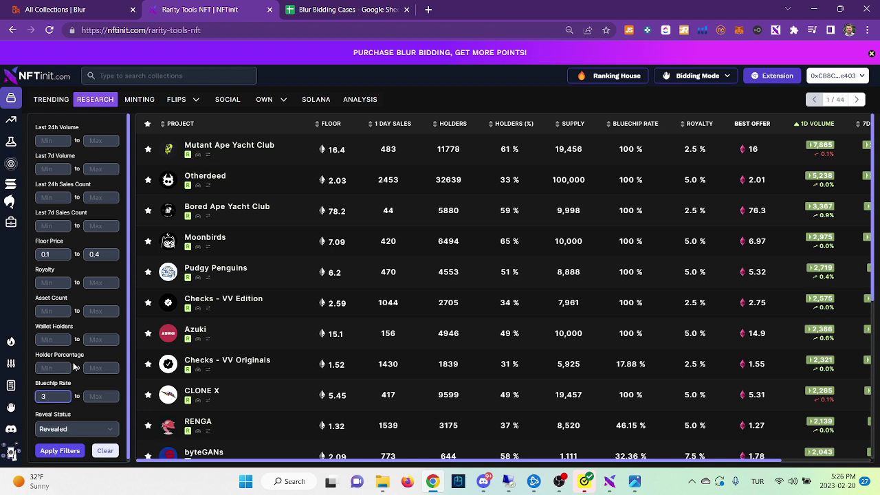
pyautogui.click(60, 450)
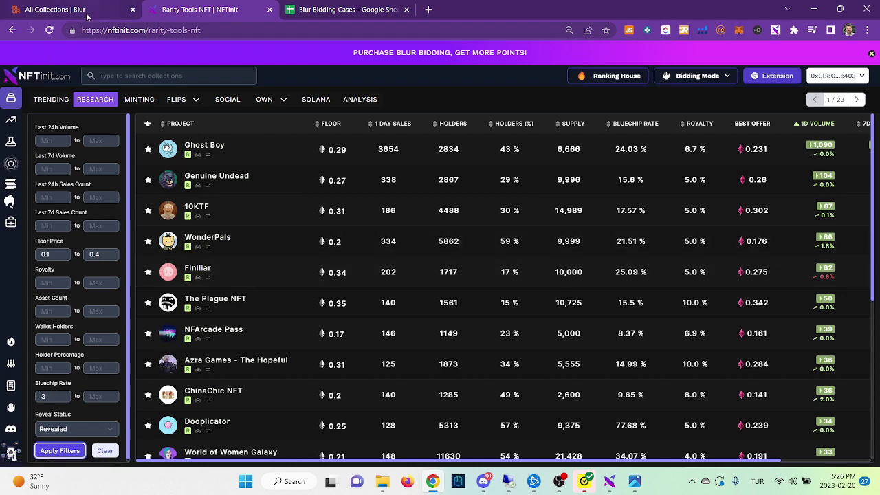
# Open NFTinit's trending page in a separate browser tab and bring up the BLUR Bid form there
pyautogui.hotkey('ctrl', '1')
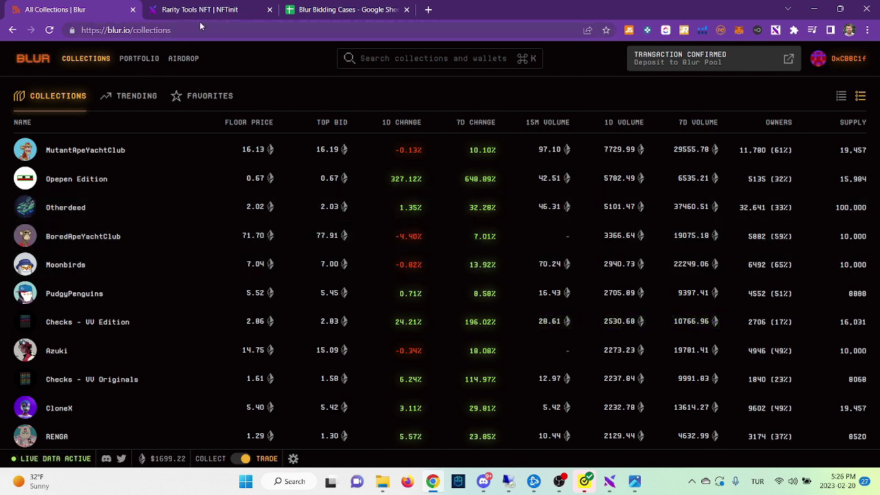
pyautogui.click(199, 11)
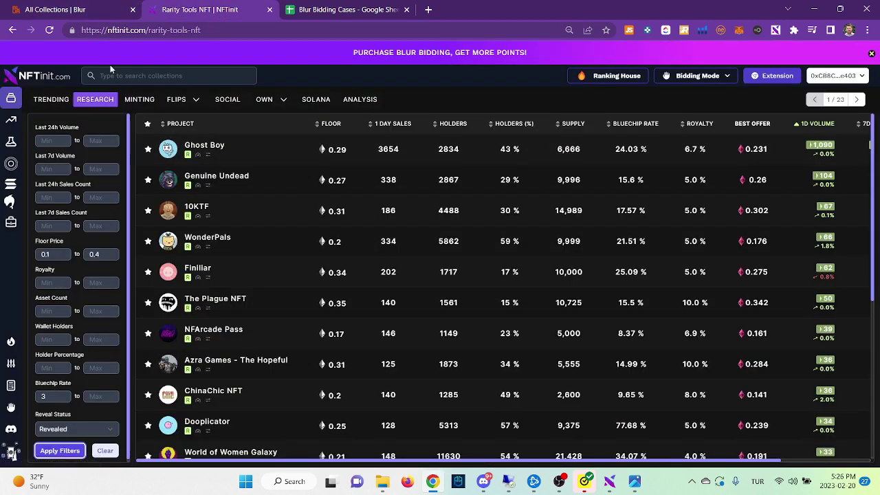
pyautogui.click(697, 76)
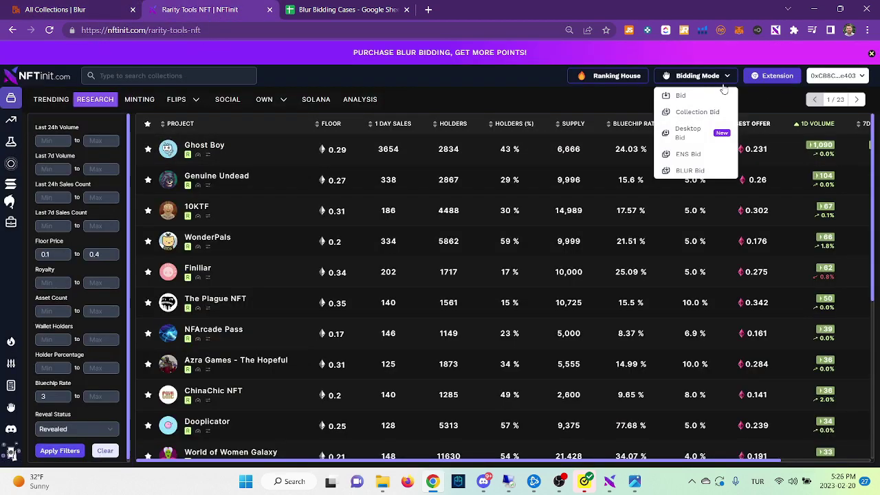
pyautogui.click(455, 95)
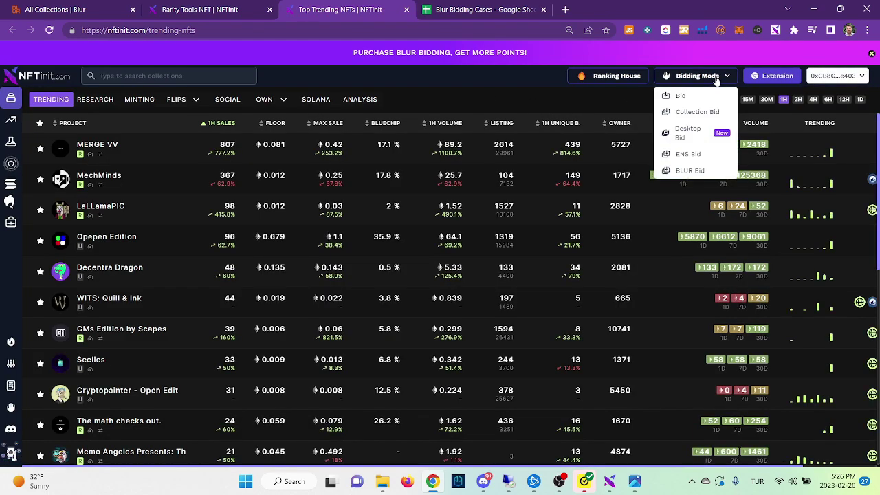
pyautogui.click(696, 172)
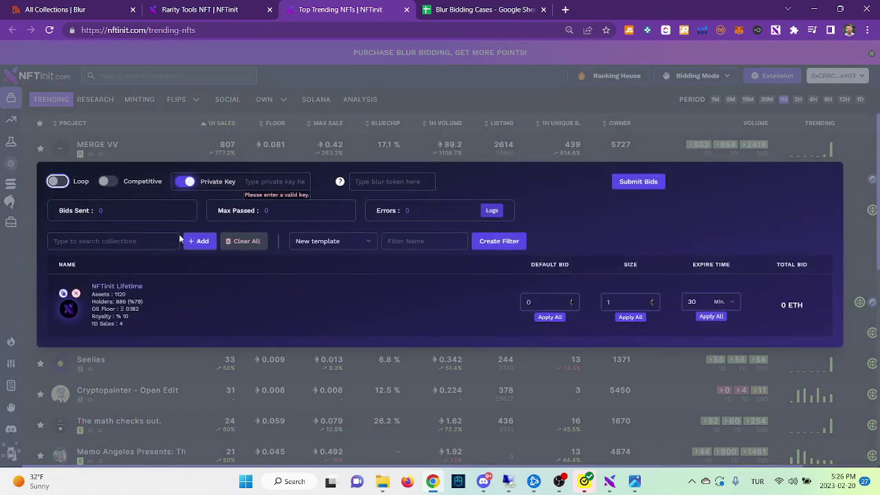
# Pick Ghost Boy from the filtered research list and add it to the bidding form's collections
pyautogui.click(206, 9)
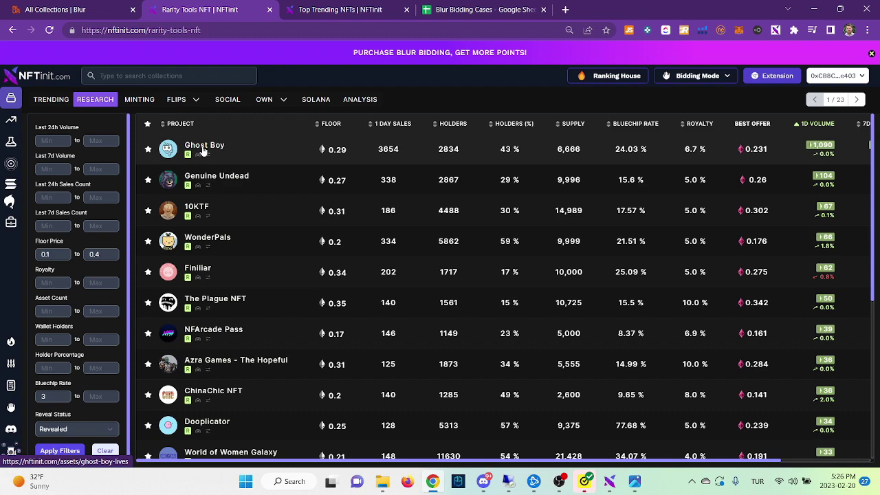
pyautogui.click(330, 9)
pyautogui.click(113, 242)
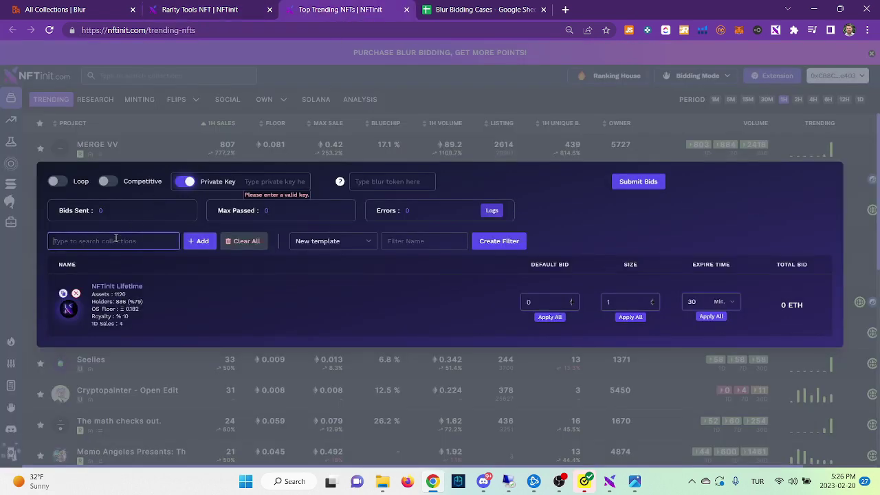
pyautogui.write('ghost')
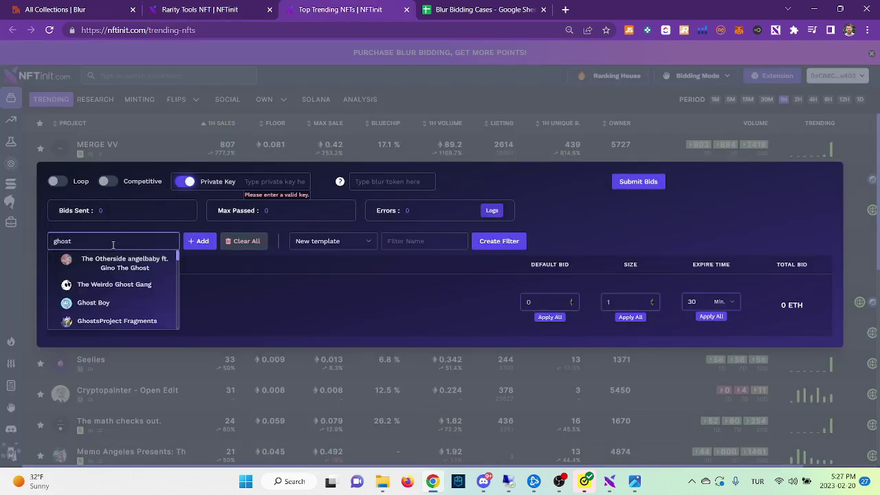
pyautogui.click(100, 303)
pyautogui.click(199, 244)
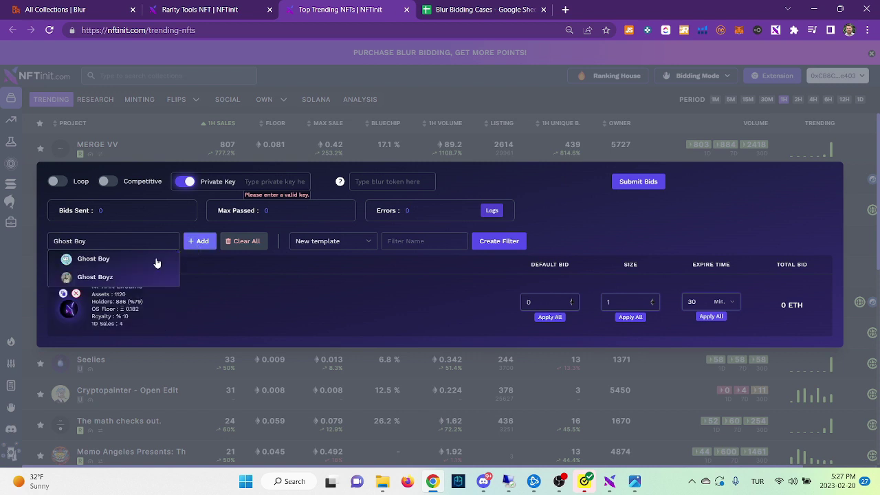
# Find the Genuine Undead collection and add it to the bidding form
pyautogui.click(116, 208)
pyautogui.write('genuin')
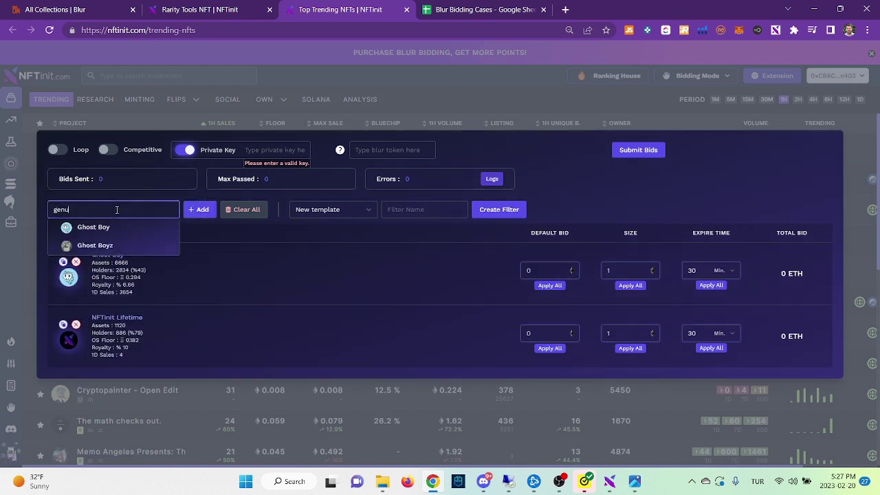
pyautogui.click(102, 226)
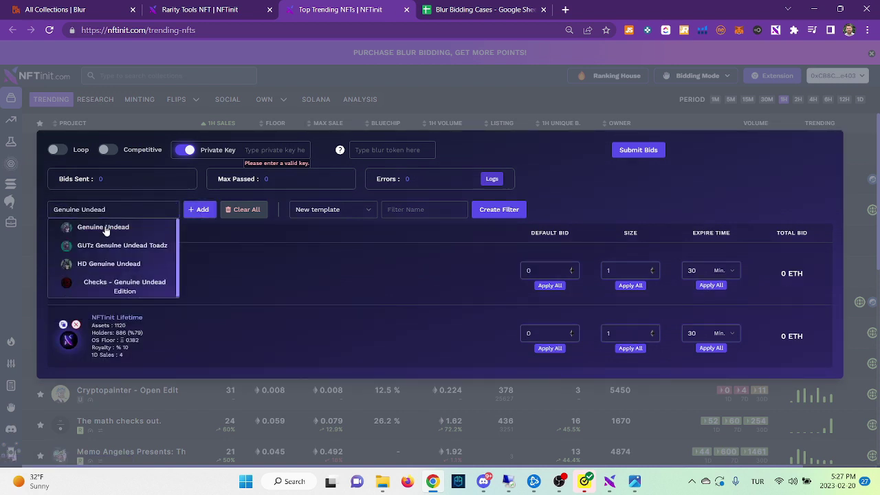
pyautogui.click(199, 210)
# Check the filtered research list for the Finiliar collection and add Finiliar to the bidding form
pyautogui.hotkey('ctrl', 'shift', 'Tab')
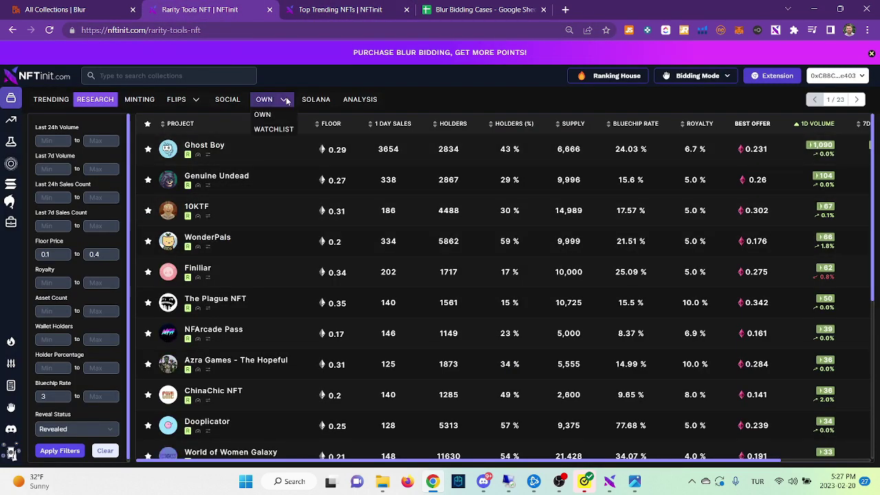
pyautogui.click(341, 10)
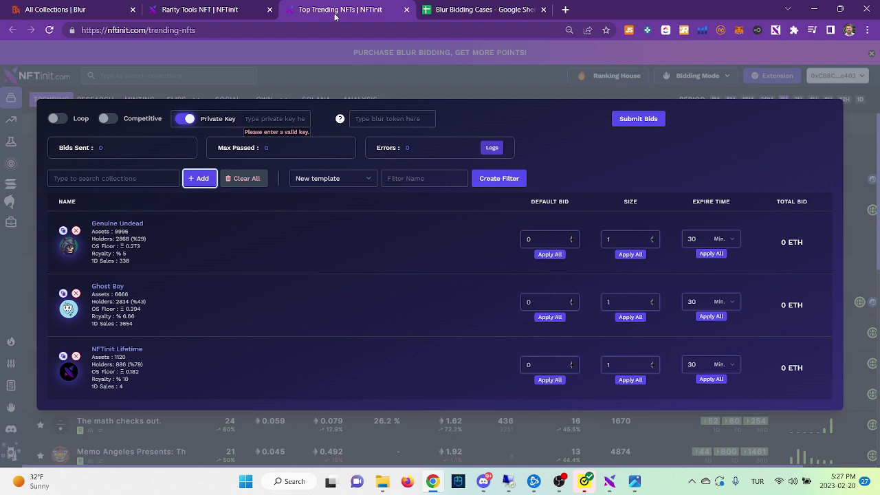
pyautogui.click(128, 173)
pyautogui.write('finil')
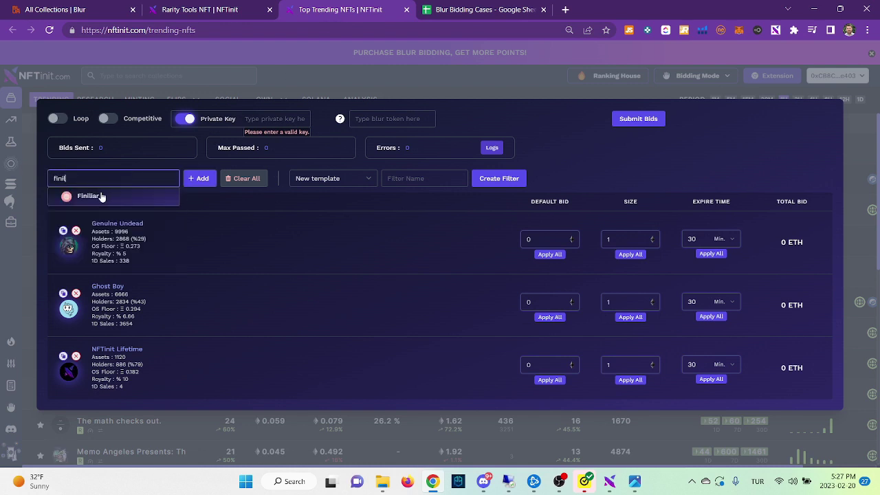
pyautogui.click(88, 196)
pyautogui.click(200, 178)
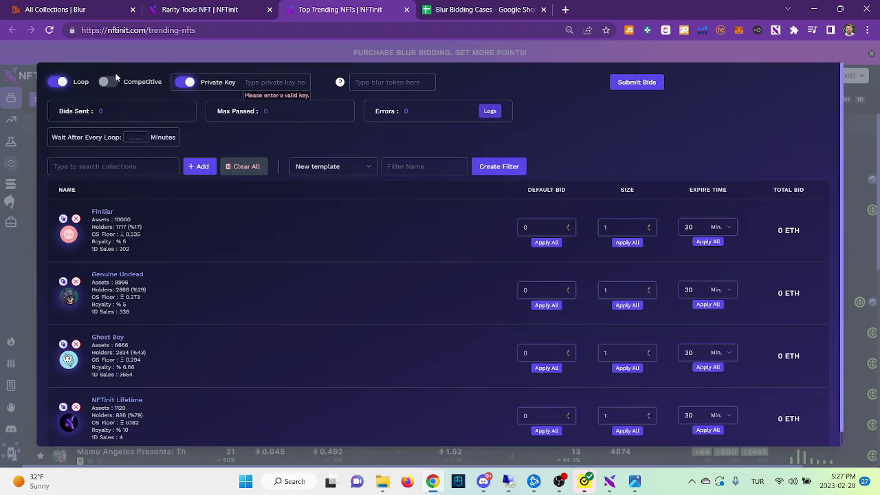
# Turn on looped, competitive bidding and enable underbidding for Finiliar, Genuine Undead and Ghost Boy
pyautogui.click(106, 81)
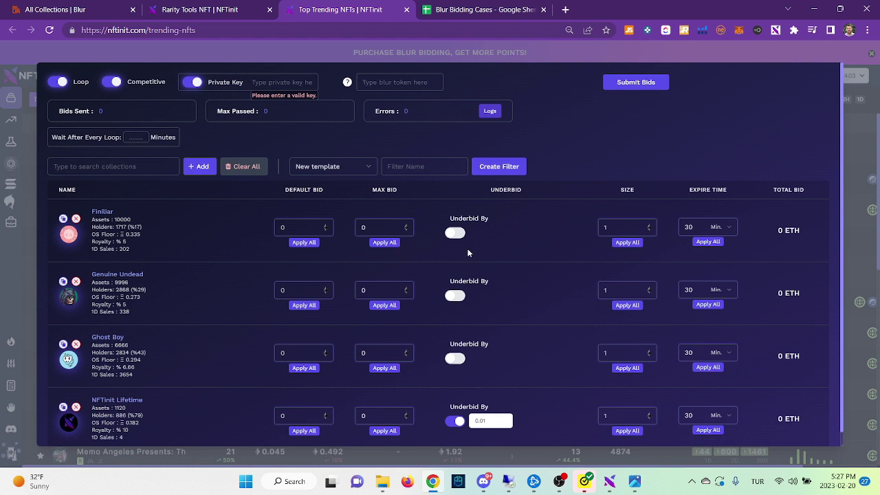
pyautogui.click(455, 233)
pyautogui.click(455, 295)
pyautogui.click(455, 358)
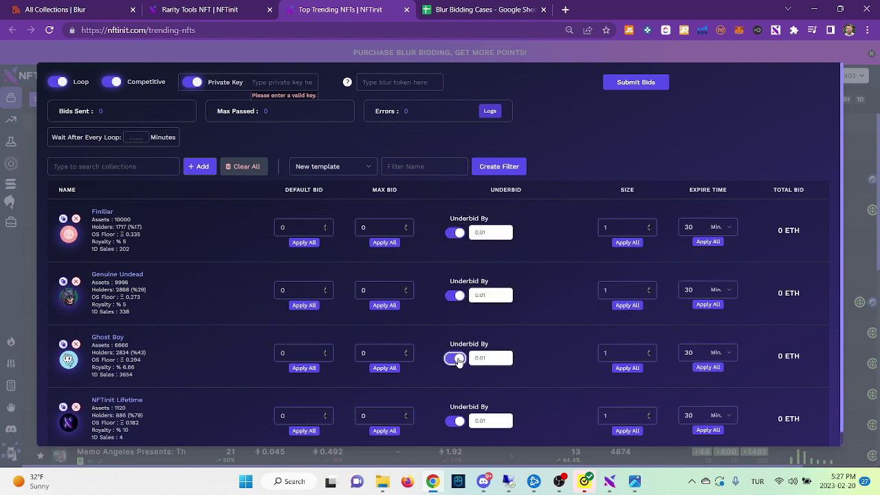
# Set the underbid amount to 0.02 for both Finiliar and Genuine Undead
pyautogui.click(497, 234)
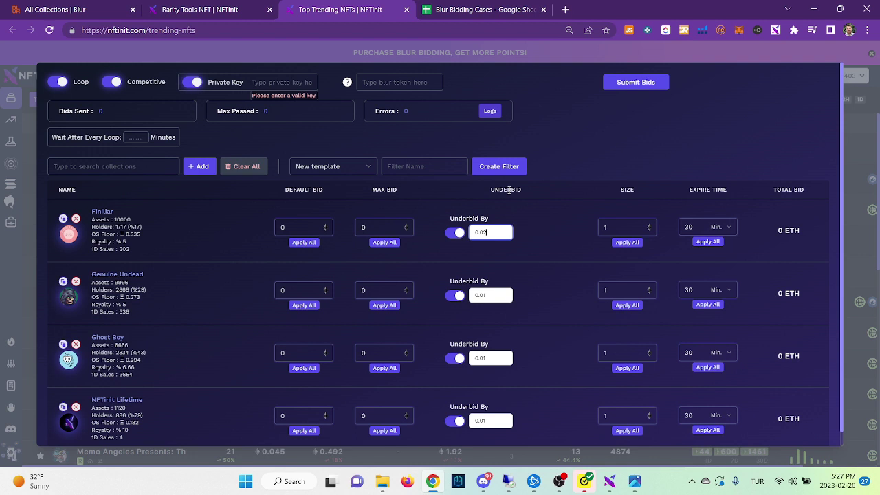
pyautogui.click(503, 297)
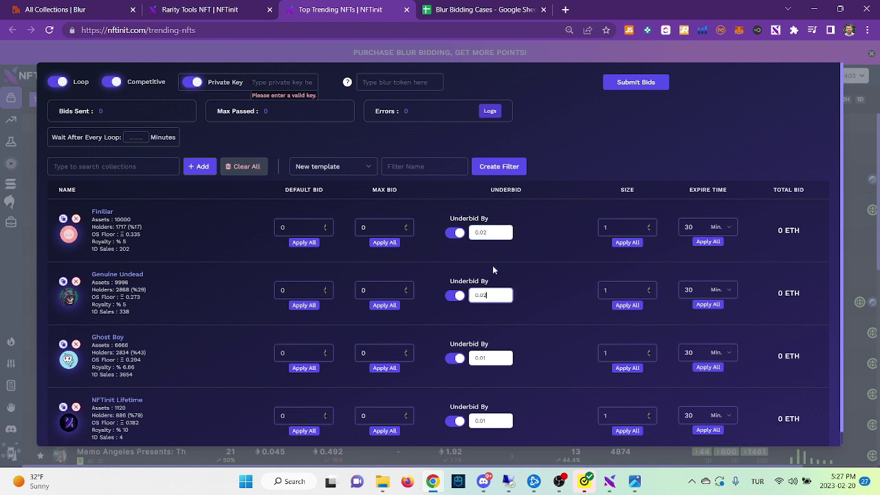
pyautogui.press('BackSpace')
pyautogui.write('2')
pyautogui.click(492, 354)
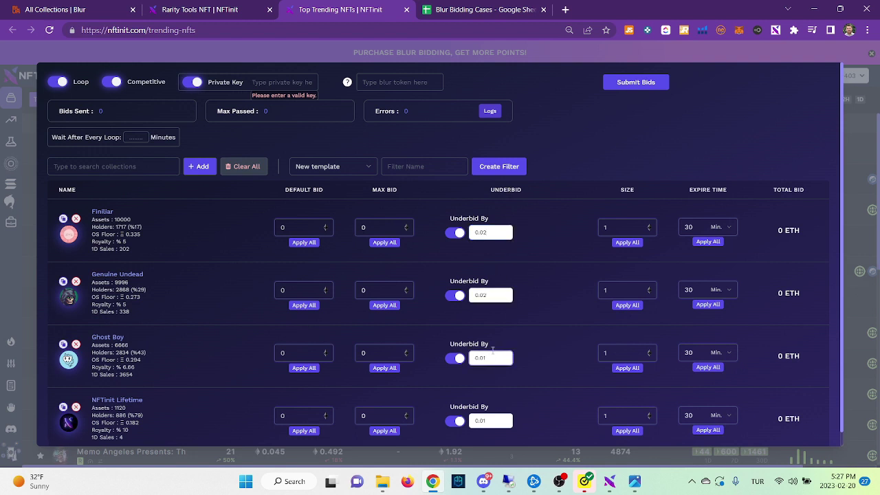
# Set the underbid amounts to 0.01 for Finiliar, 0.03 for Ghost Boy and 0.04 for NFTinit Lifetime
pyautogui.click(509, 233)
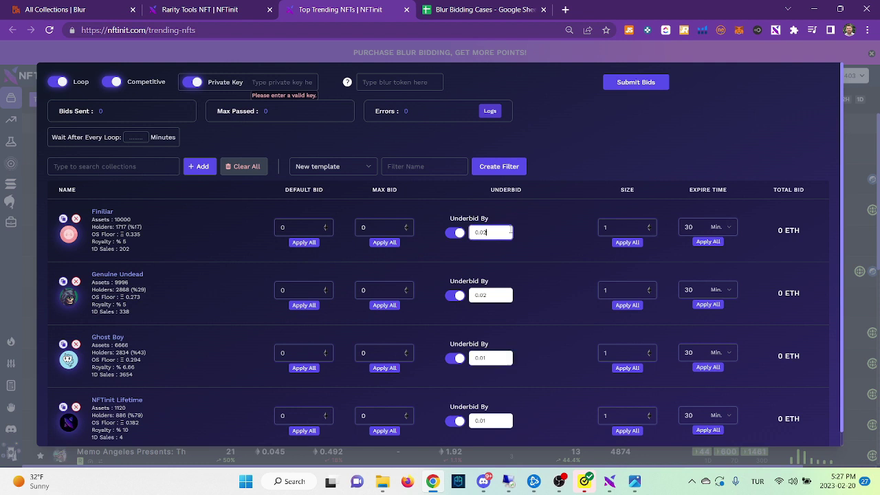
pyautogui.click(485, 296)
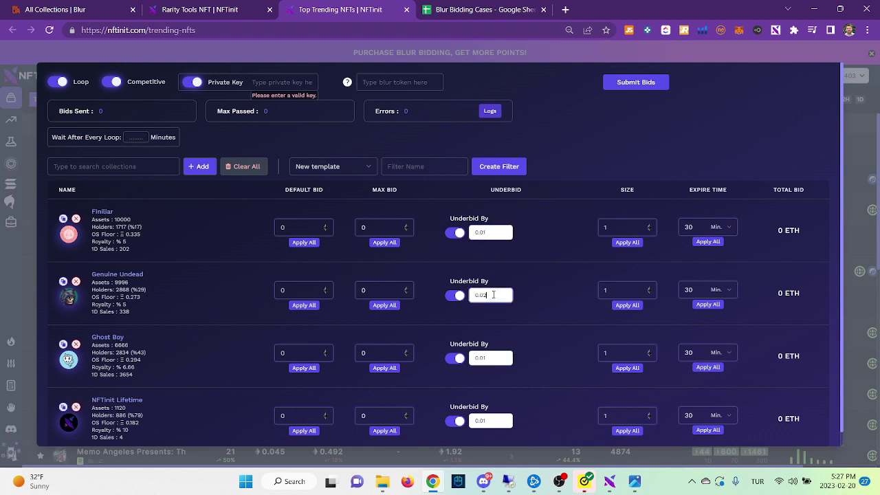
pyautogui.click(492, 357)
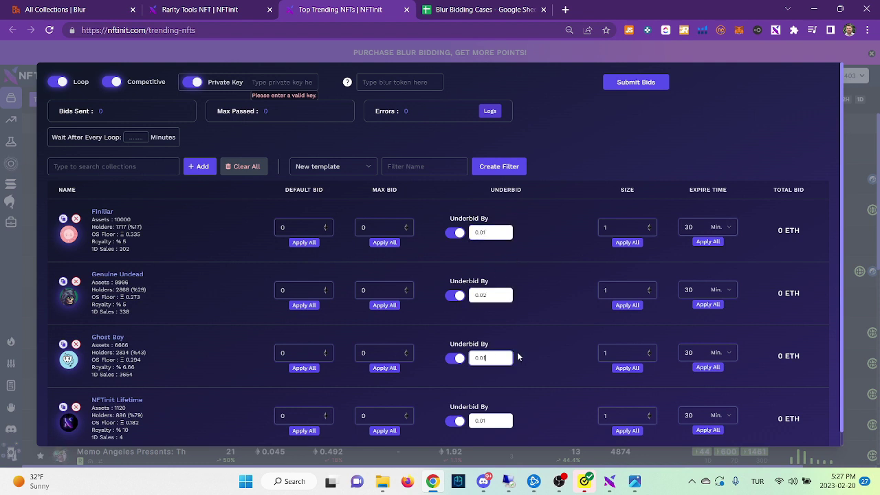
pyautogui.click(491, 420)
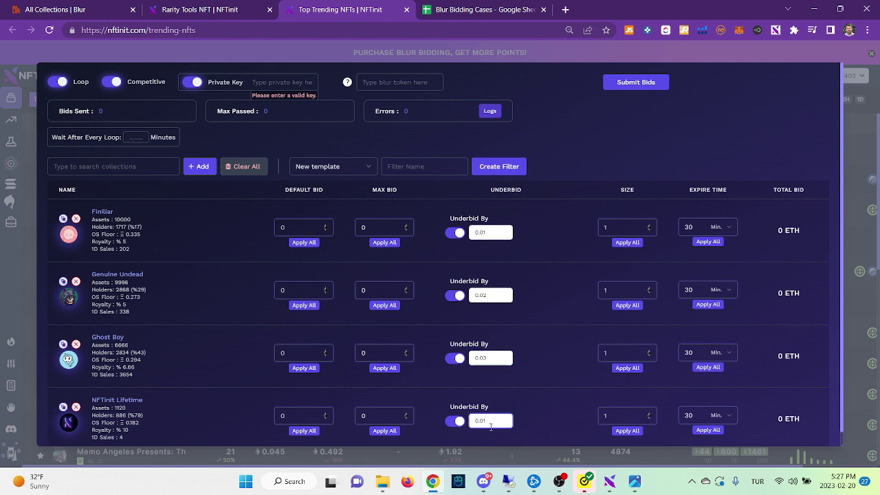
# Set Finiliar's bid expire time to 20 minutes and apply it to all collections
pyautogui.click(696, 221)
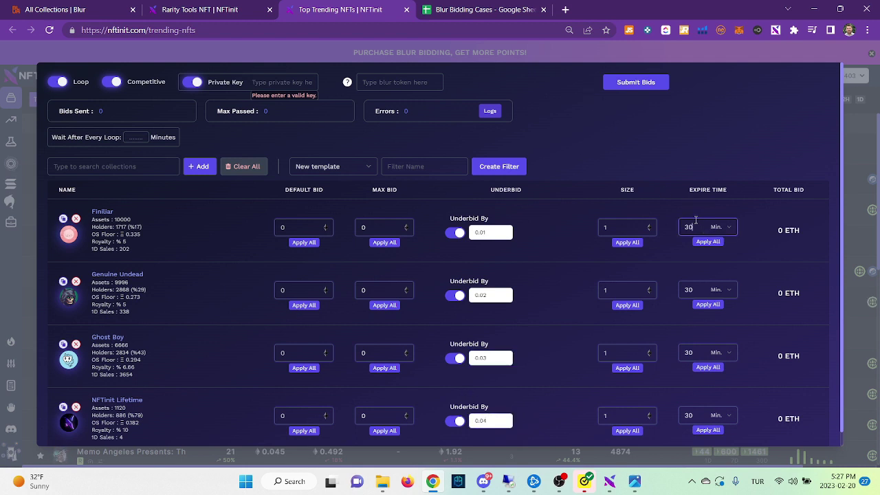
pyautogui.press('BackSpace')
pyautogui.press('BackSpace')
pyautogui.write('20')
pyautogui.click(708, 242)
# Paste the wallet's private key into the bidding form
pyautogui.click(278, 82)
pyautogui.hotkey('ctrl', 'v')
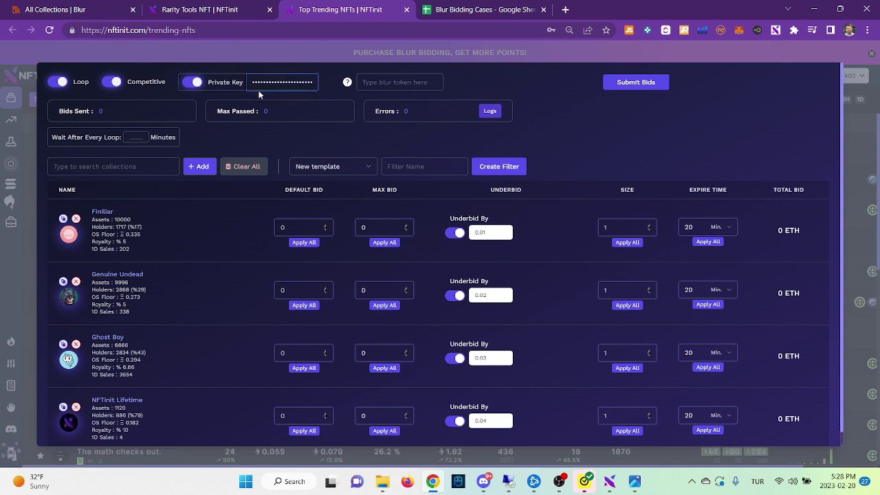
# Set the default bid to 0.01 for Finiliar, Genuine Undead, Ghost Boy and NFTinit Lifetime
pyautogui.click(300, 226)
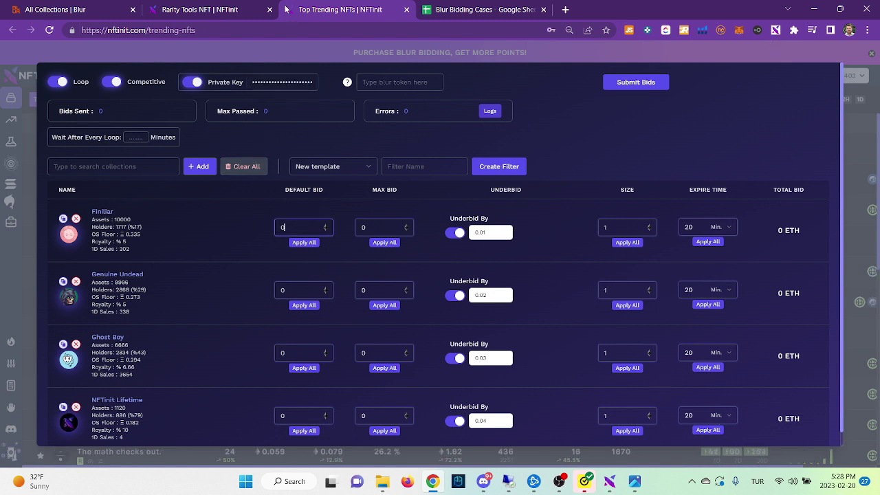
pyautogui.write('.')
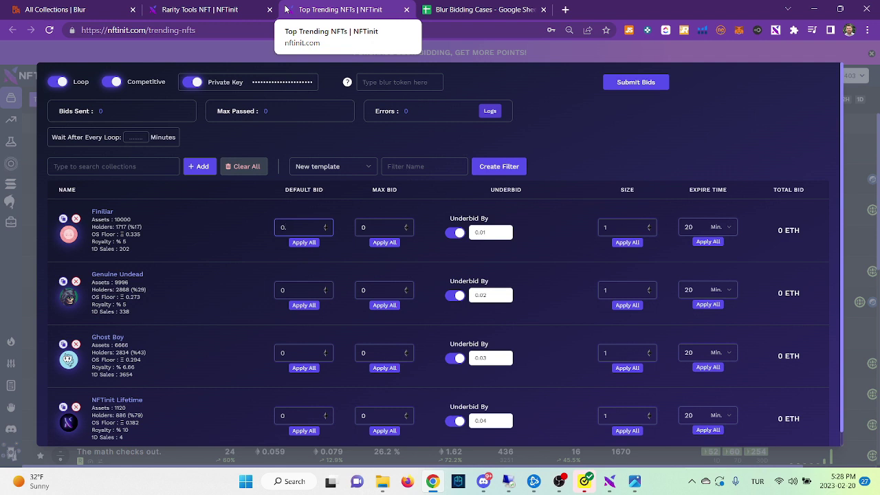
pyautogui.write('01')
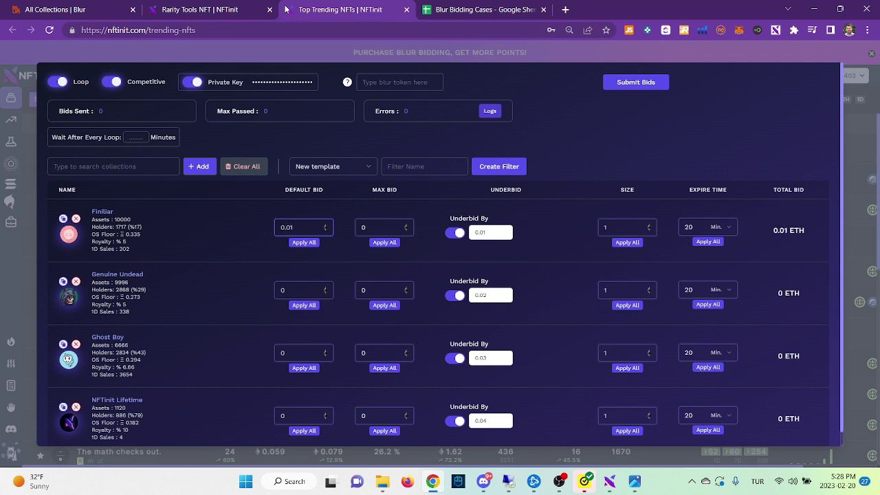
pyautogui.moveTo(303, 224); pyautogui.dragTo(267, 222)
pyautogui.hotkey('ctrl', 'c')
pyautogui.doubleClick(276, 290)
pyautogui.hotkey('ctrl', 'v')
pyautogui.doubleClick(301, 355)
pyautogui.hotkey('ctrl', 'v')
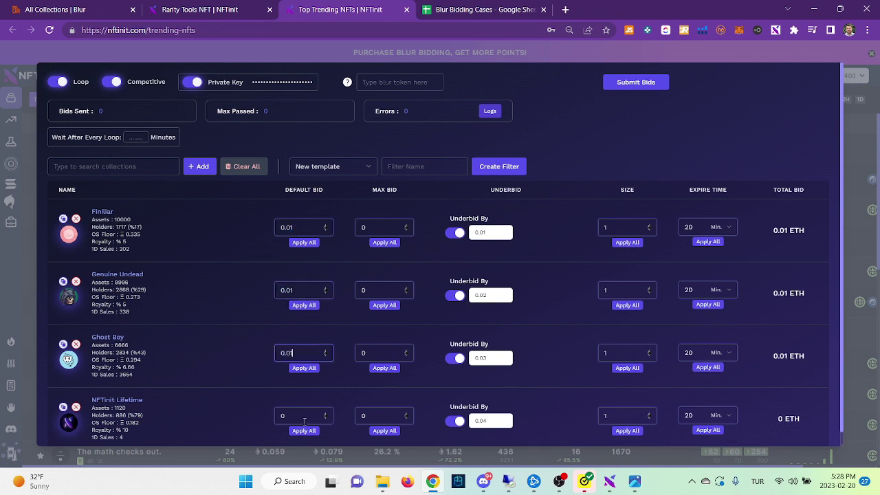
pyautogui.doubleClick(303, 416)
pyautogui.hotkey('ctrl', 'v')
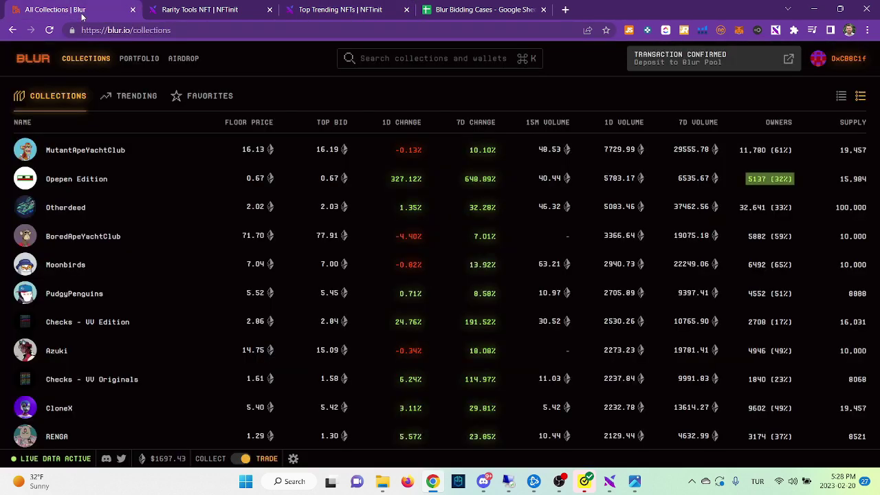
# Switch to Blur, search for the Finiliar collection, and open and reload its page to check the floor price and top bid
pyautogui.click(75, 9)
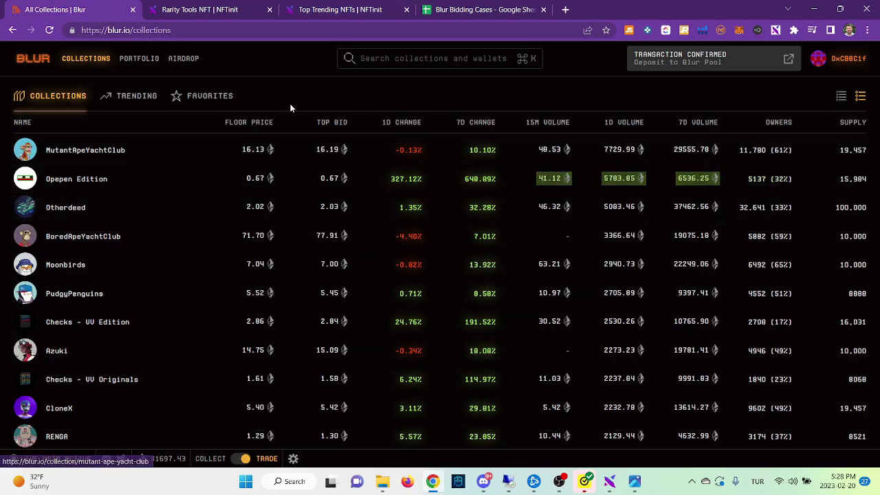
pyautogui.click(374, 58)
pyautogui.write('finil')
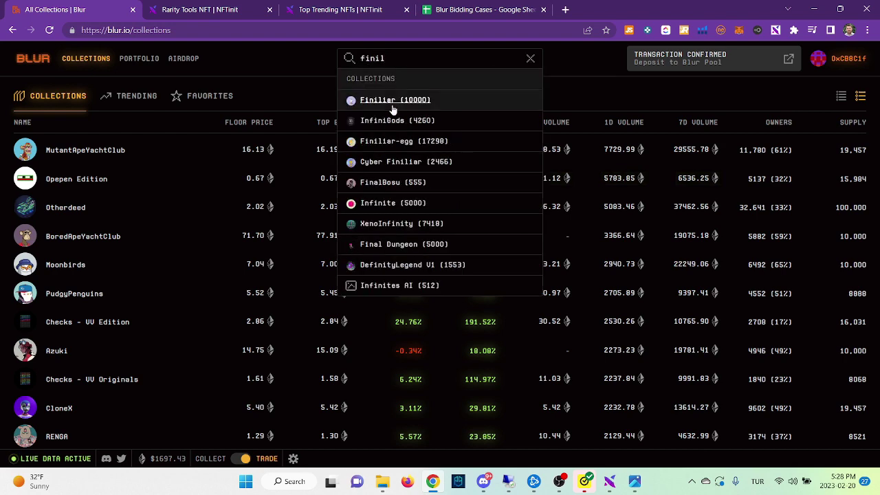
pyautogui.click(390, 101)
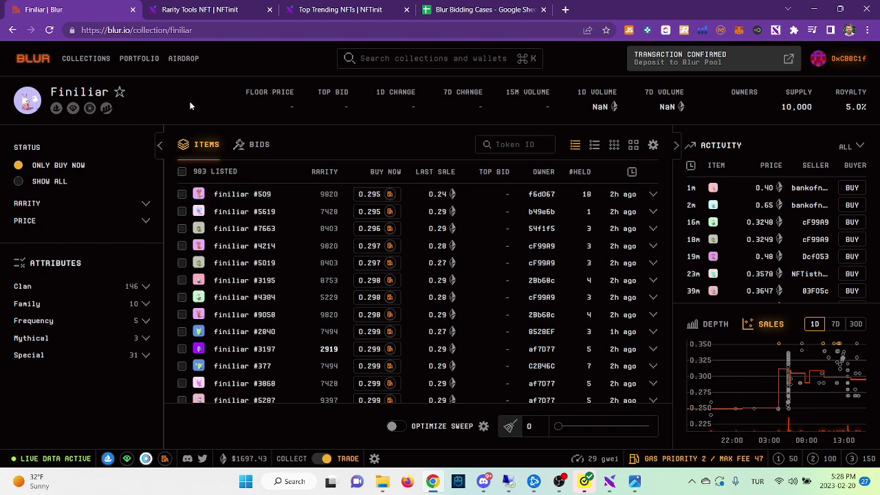
pyautogui.click(244, 35)
pyautogui.press('Return')
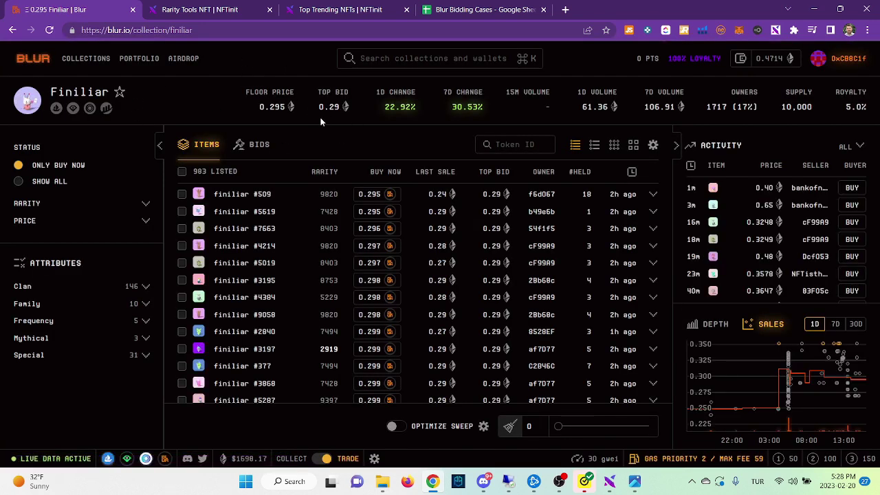
# Set Finiliar's max bid to 0.28 in the NFTinit bidding form and consult the Blur Bidding Cases spreadsheet
pyautogui.click(313, 17)
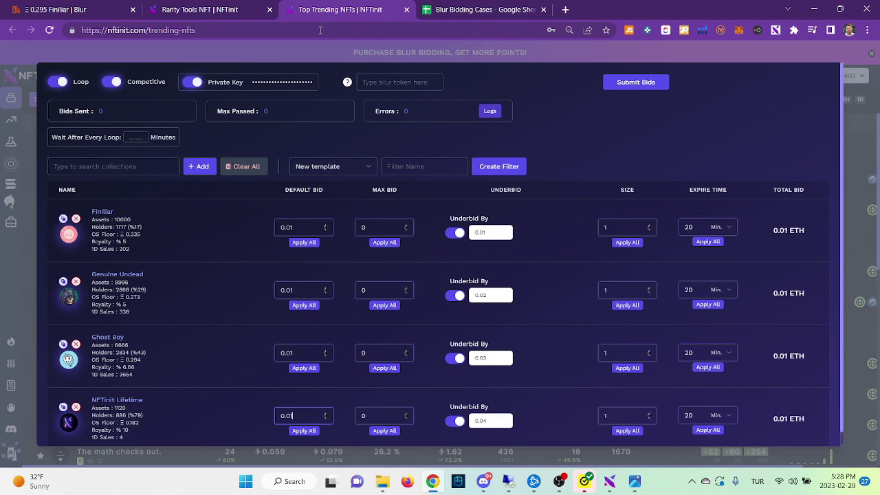
pyautogui.click(376, 227)
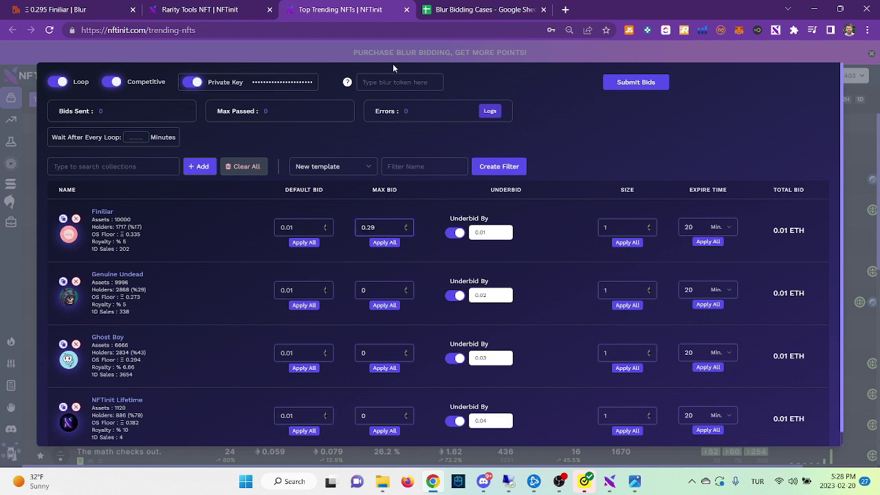
pyautogui.press('BackSpace')
pyautogui.hotkey('ctrl', 'Tab')
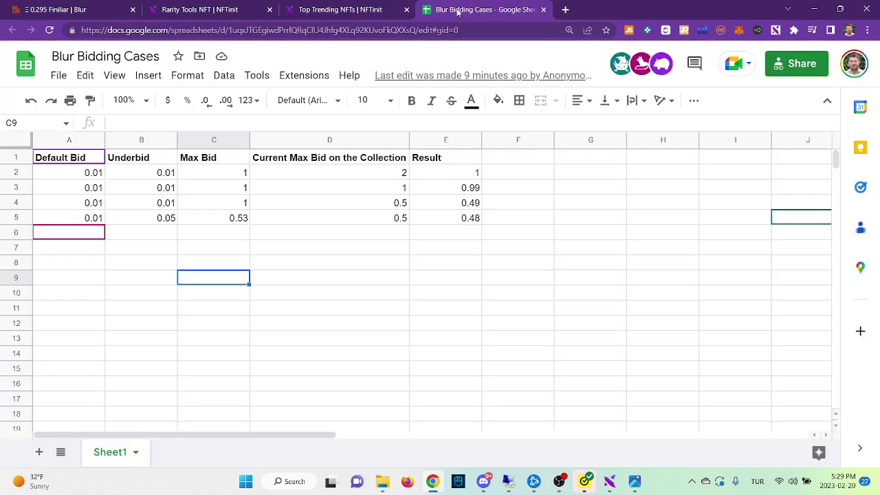
pyautogui.click(337, 10)
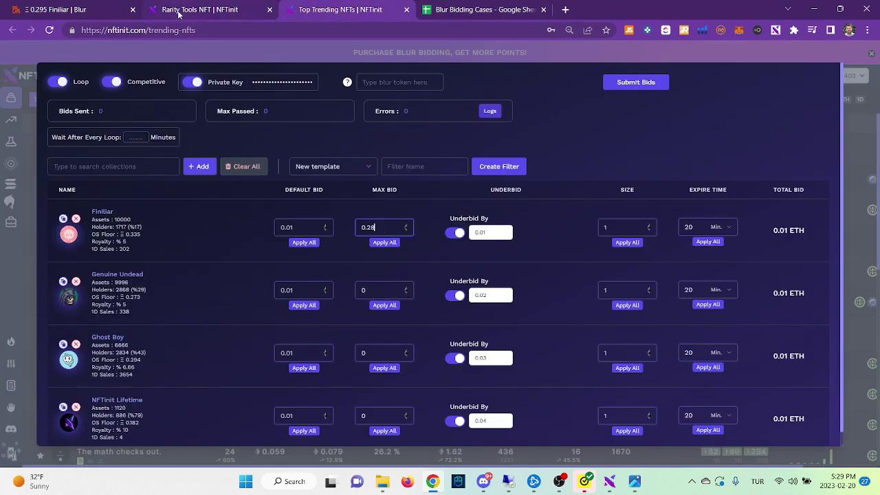
# Look up Genuine Undead's top bid on Blur and set that collection's max bid to 0.27 in the NFTinit bidding form
pyautogui.click(97, 12)
pyautogui.click(357, 60)
pyautogui.write('gen')
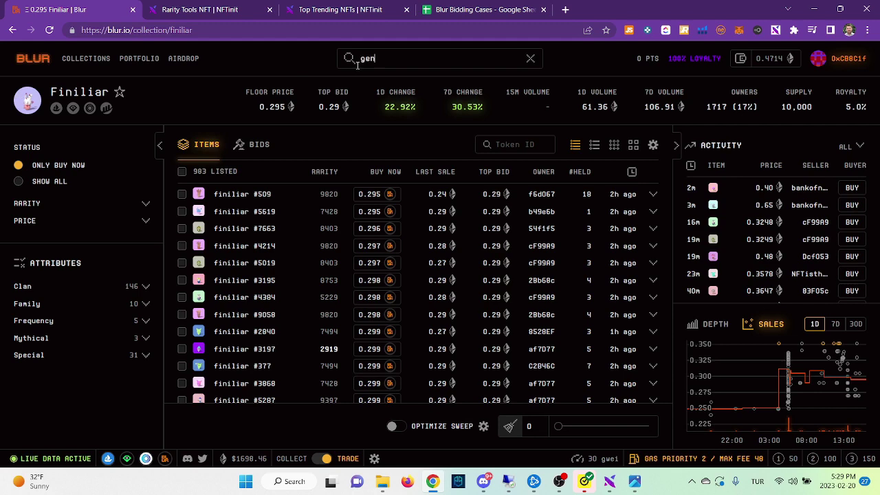
pyautogui.write('uin')
pyautogui.click(412, 102)
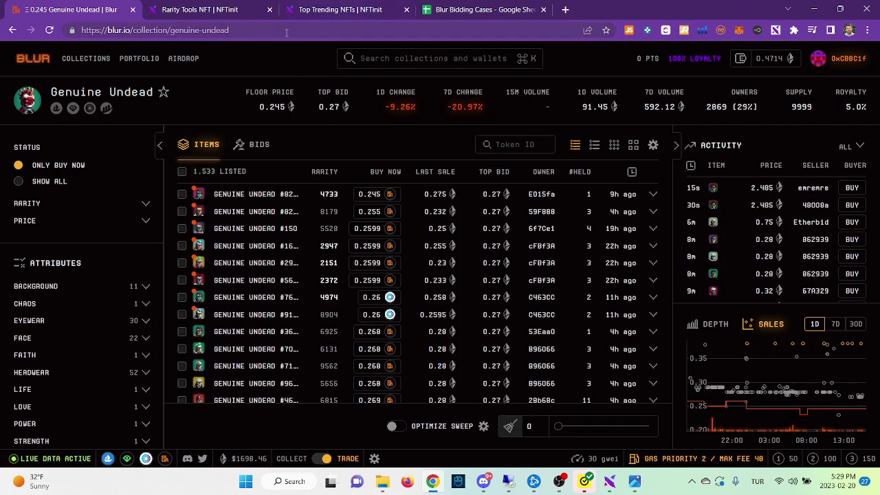
pyautogui.click(324, 9)
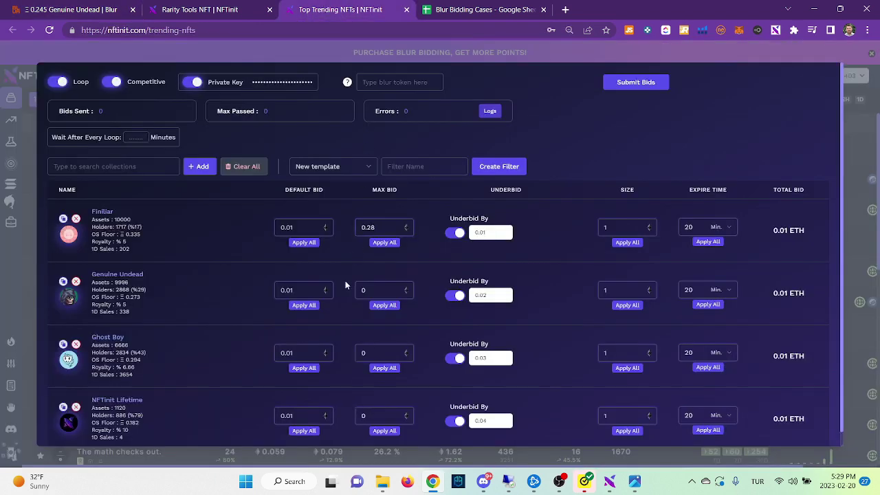
pyautogui.click(375, 290)
pyautogui.write('.27')
# Look up Ghost Boy's top bid on Blur and set that collection's max bid to 0.26 in the NFTinit bidding form
pyautogui.click(84, 11)
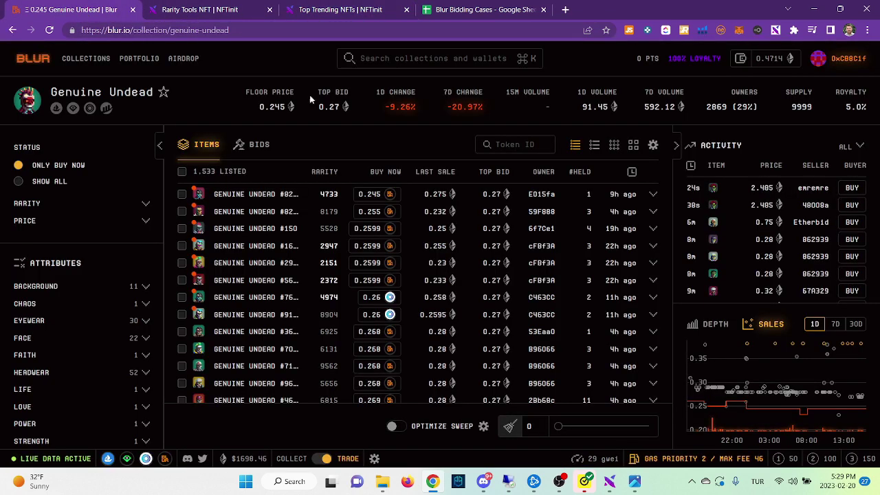
pyautogui.write('ghost')
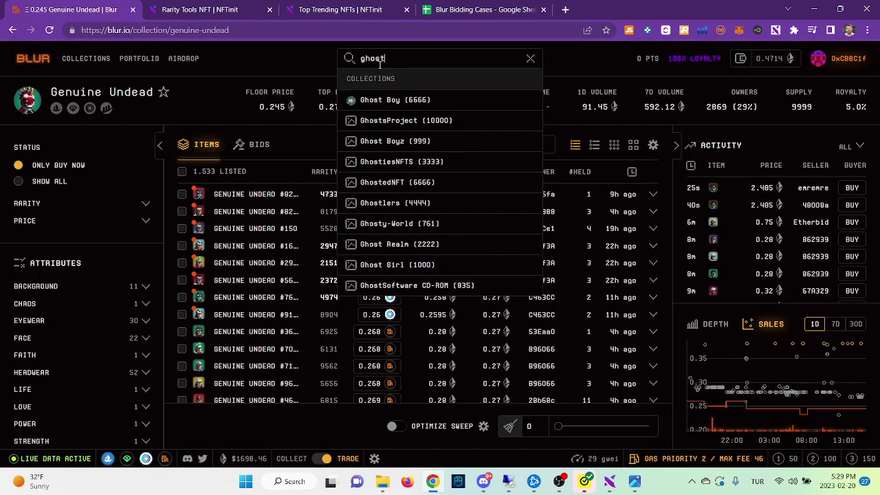
pyautogui.click(393, 99)
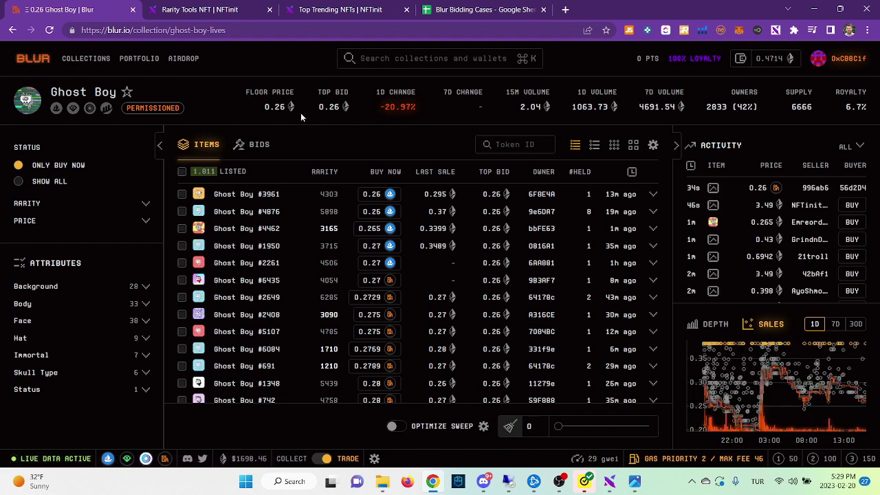
pyautogui.click(363, 15)
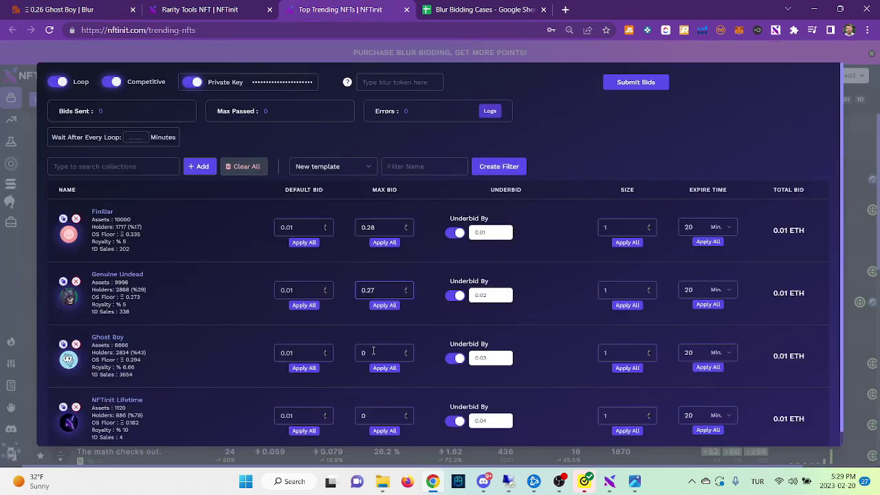
pyautogui.click(373, 351)
pyautogui.write('.26')
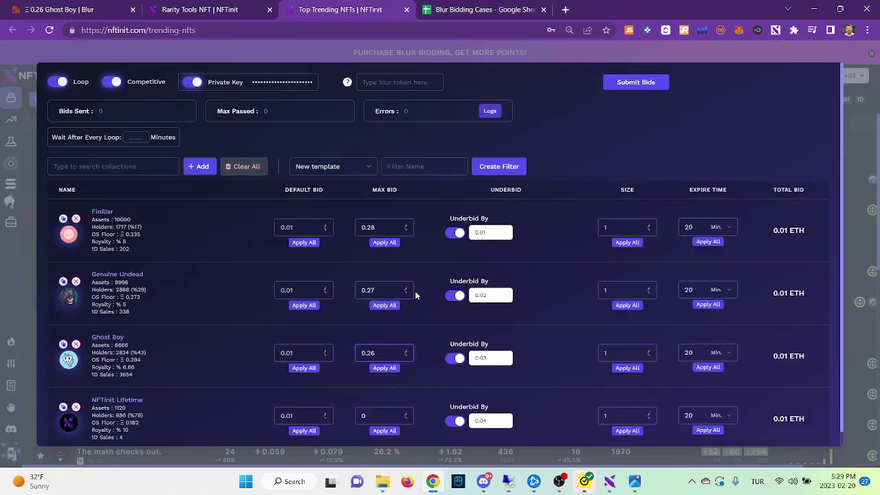
# Search NFTinit's rarity tools page for NFTinit Lifetime and open the collection to check its listings
pyautogui.click(203, 10)
pyautogui.click(204, 75)
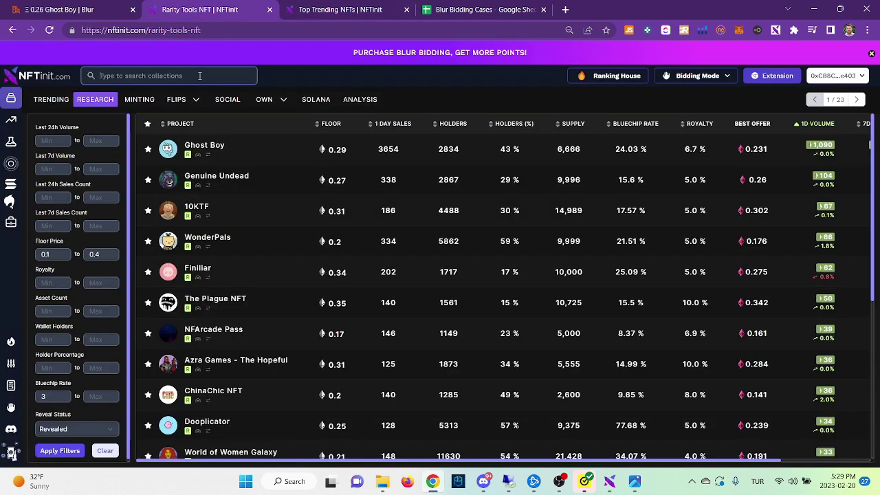
pyautogui.write('nftinit lif')
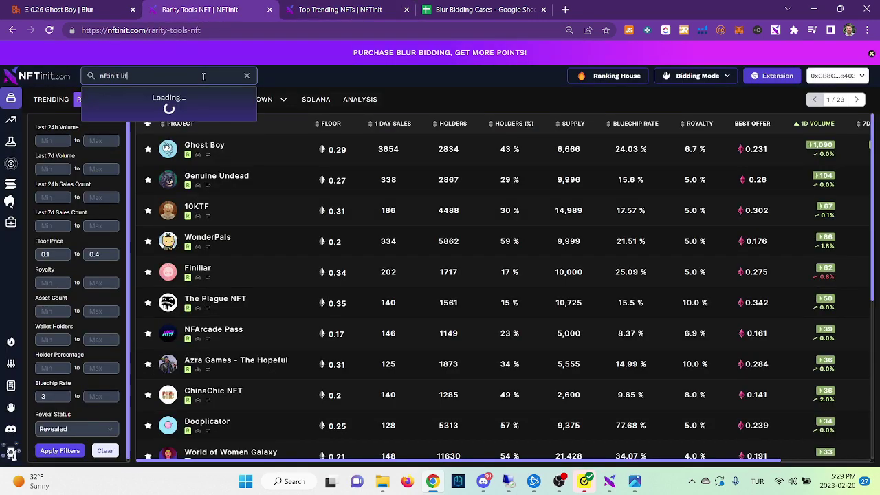
pyautogui.click(163, 97)
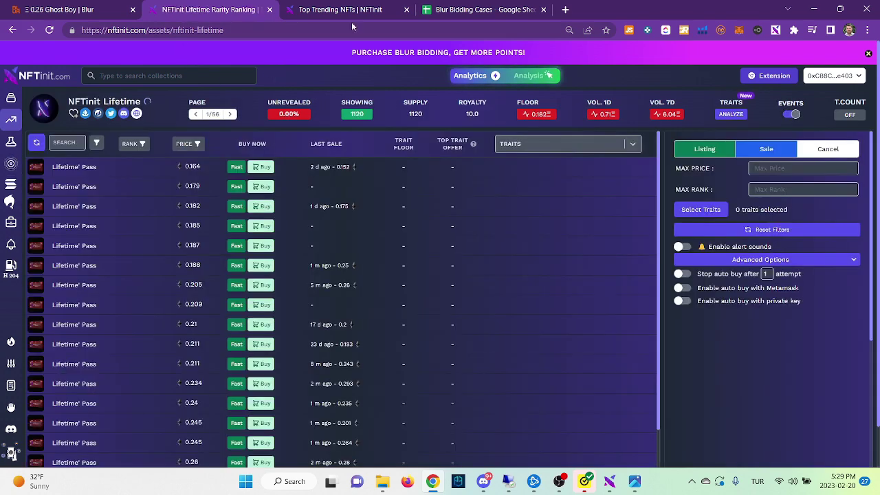
# Look up NFTinit Lifetime's top bid on Blur and set that collection's max bid to 0.18 in the NFTinit bidding form
pyautogui.click(73, 10)
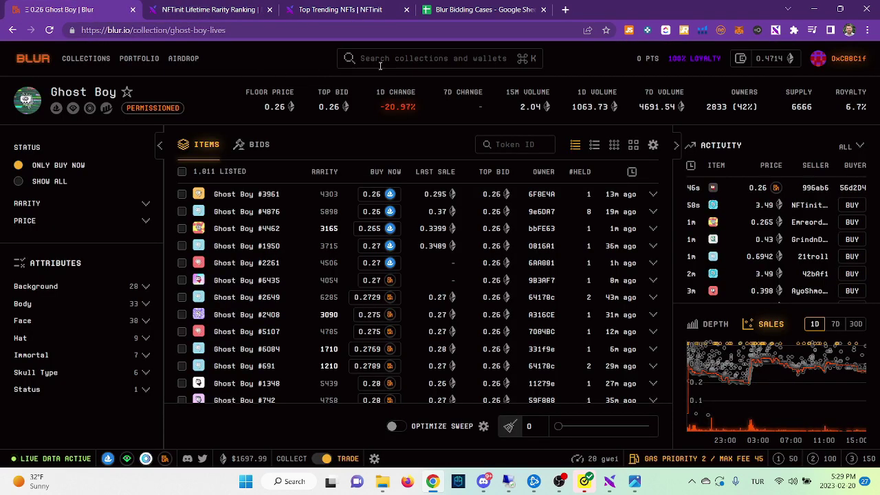
pyautogui.click(381, 62)
pyautogui.write('nftinit')
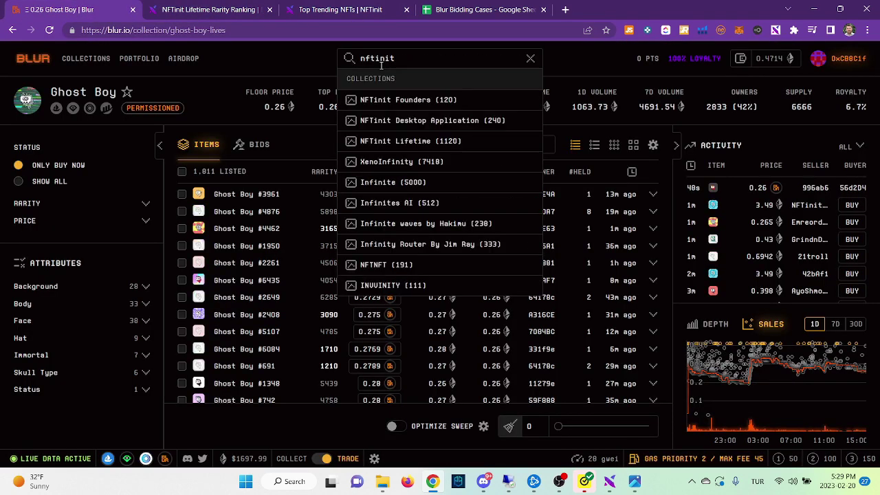
pyautogui.click(401, 141)
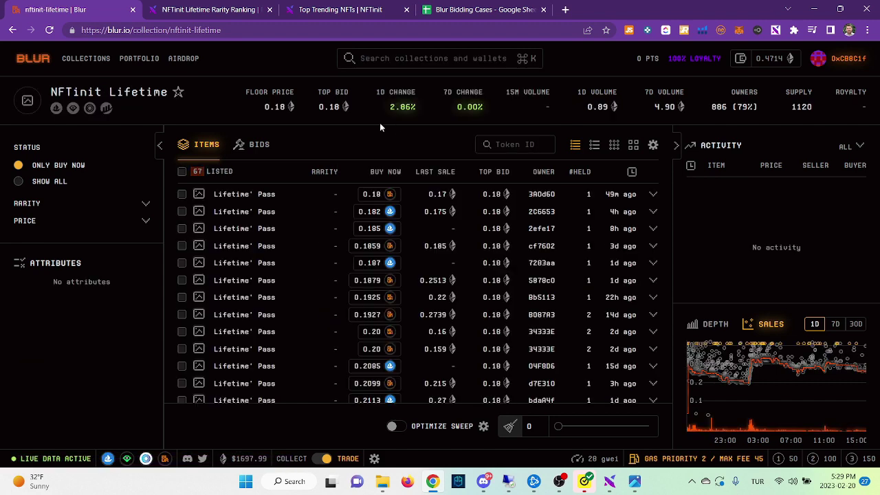
pyautogui.click(331, 13)
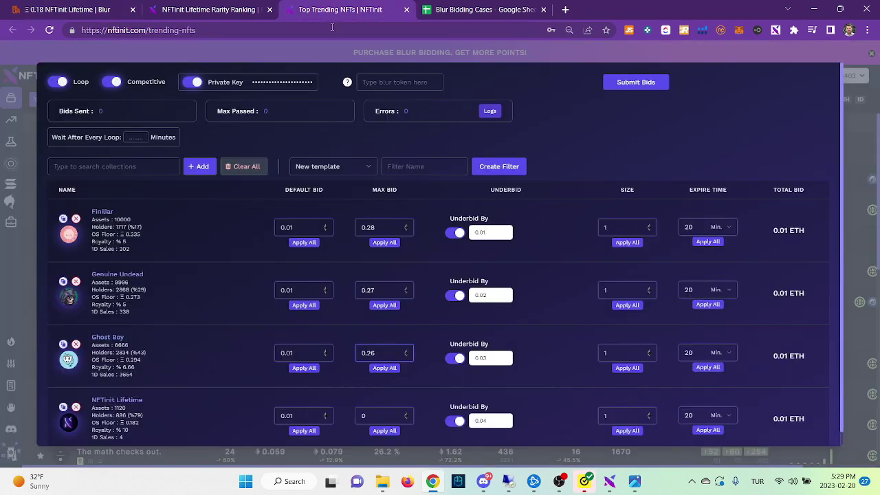
pyautogui.click(380, 415)
pyautogui.write('.18')
pyautogui.click(328, 94)
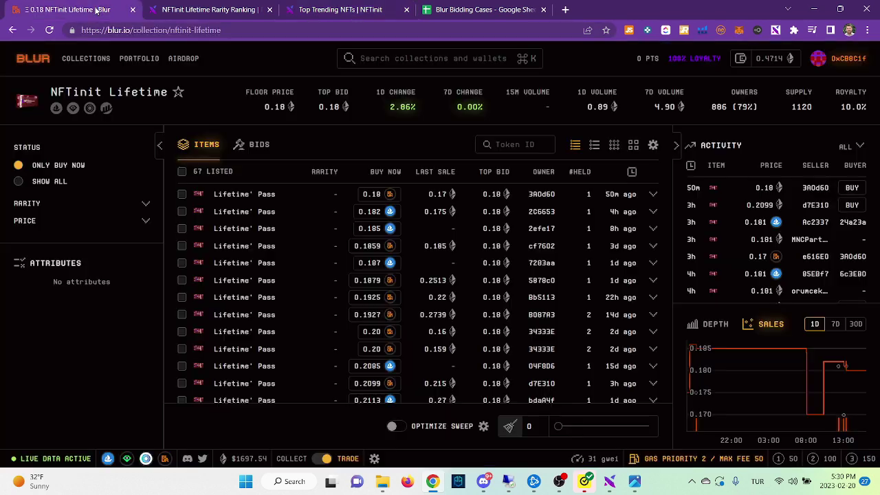
# Copy the connected wallet's auth token from the NFTinit extension on Blur and paste it as the Blur token in the bidding form
pyautogui.click(97, 11)
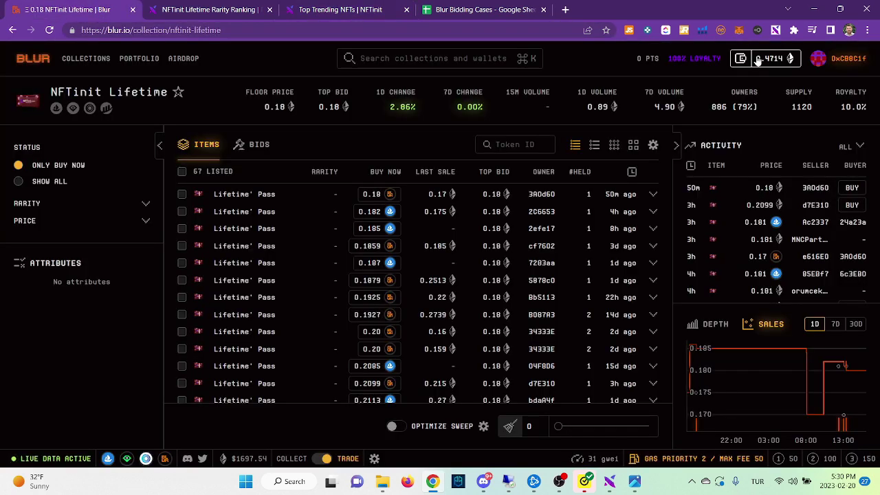
pyautogui.click(739, 30)
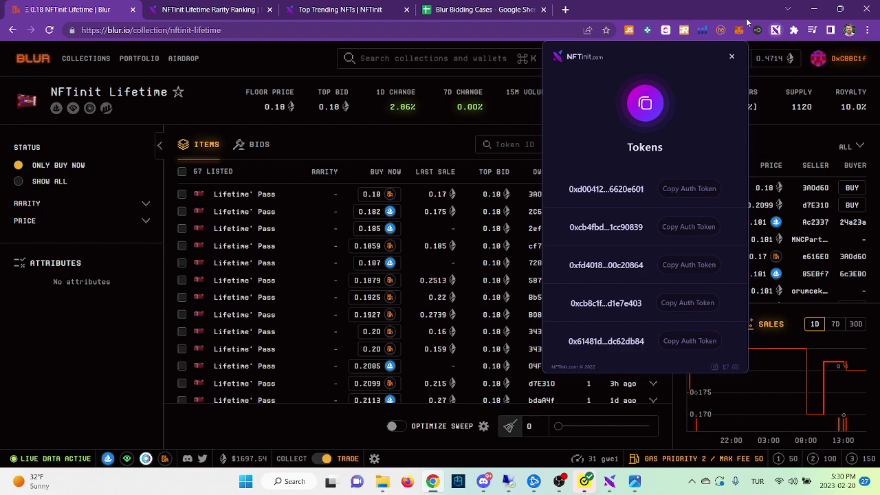
pyautogui.click(702, 309)
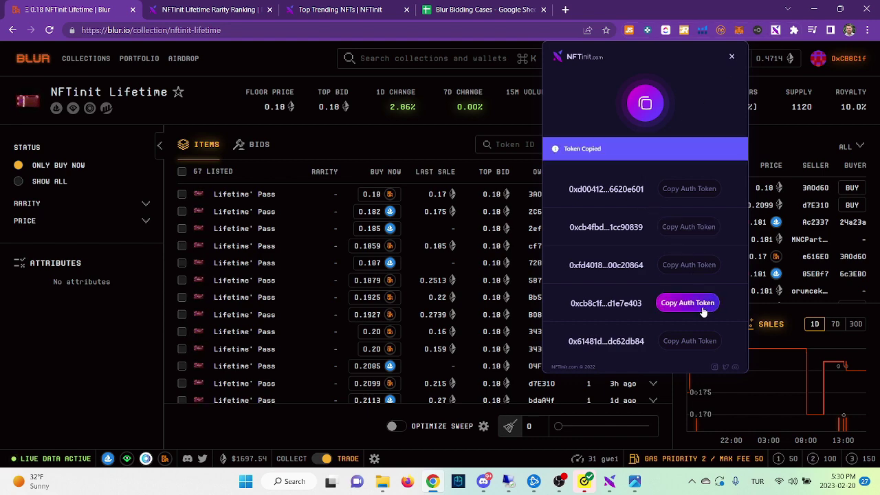
pyautogui.click(332, 18)
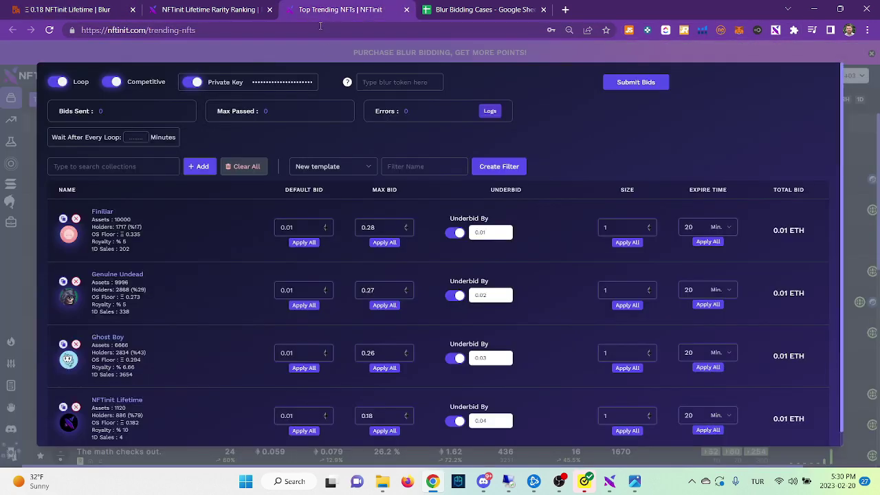
pyautogui.click(361, 82)
pyautogui.hotkey('ctrl', 'v')
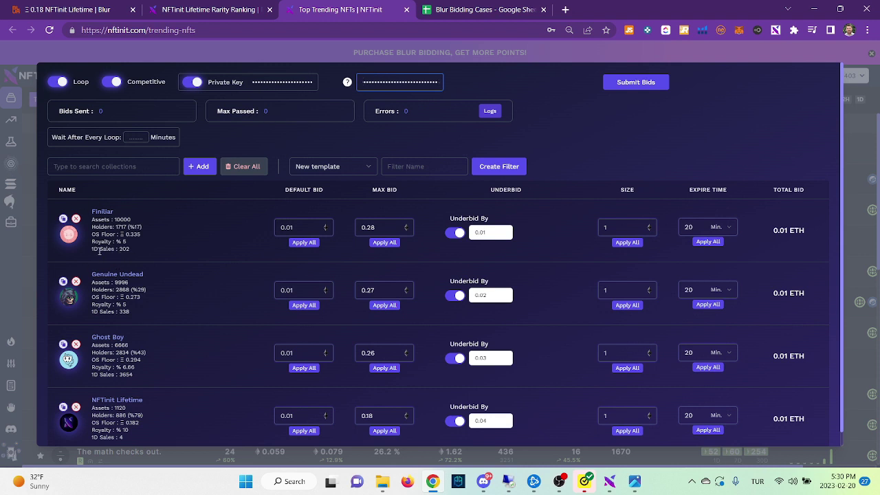
# Review Finiliar's collection details, submit the bids for the four collections and start bidding
pyautogui.moveTo(91, 219); pyautogui.dragTo(130, 248)
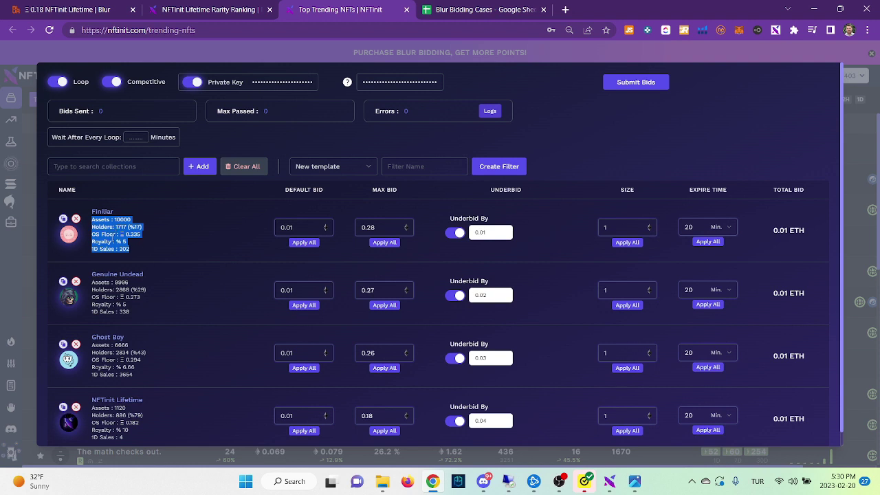
pyautogui.click(144, 224)
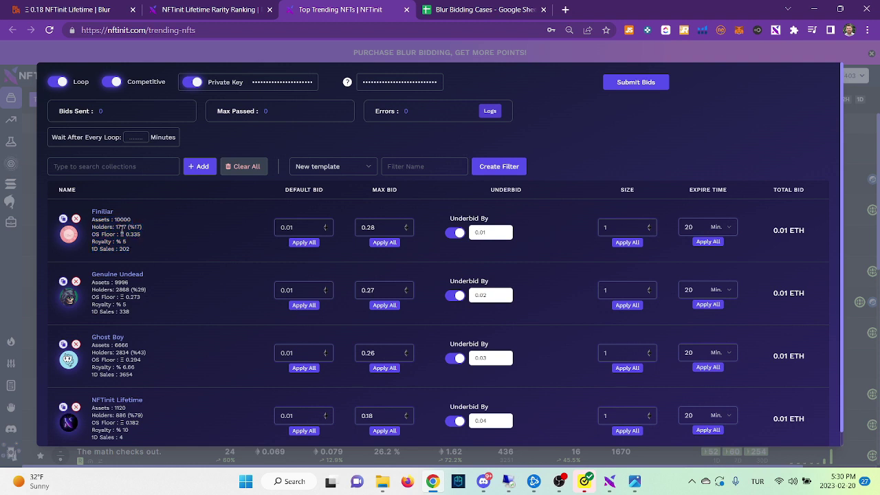
pyautogui.click(633, 83)
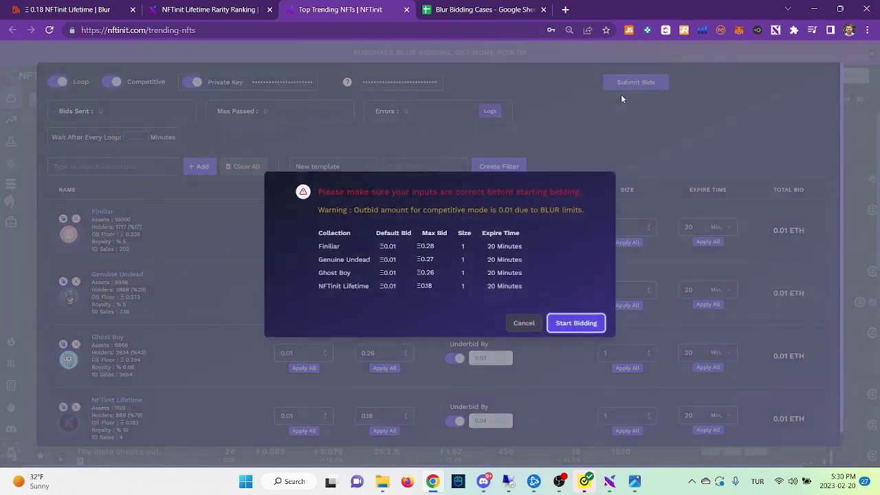
pyautogui.click(576, 323)
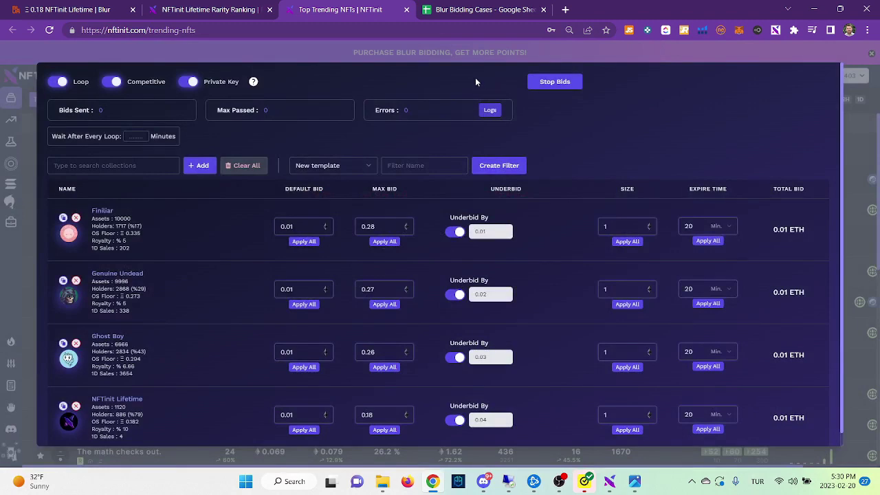
# Switch to Blur and view the active bids in the portfolio
pyautogui.click(55, 10)
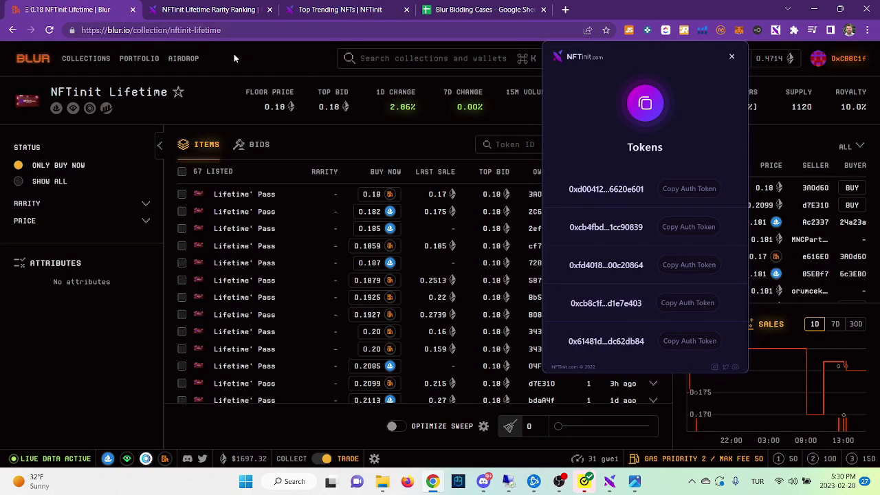
pyautogui.click(139, 59)
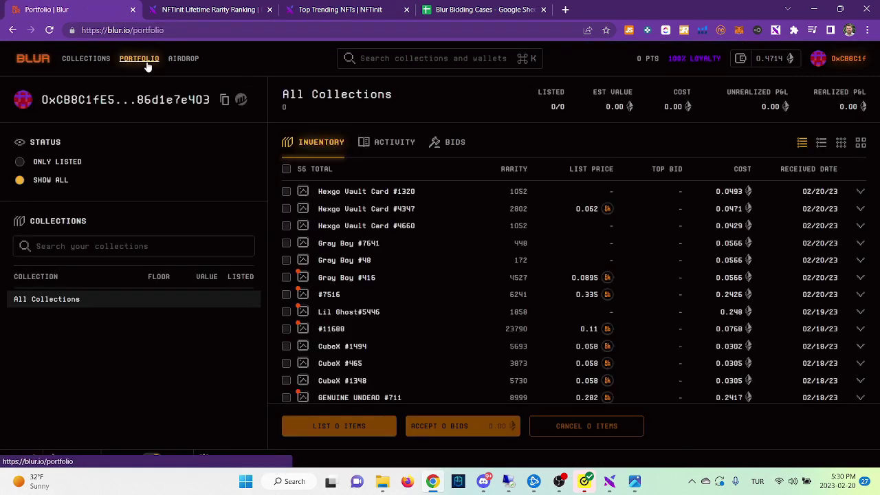
pyautogui.click(450, 141)
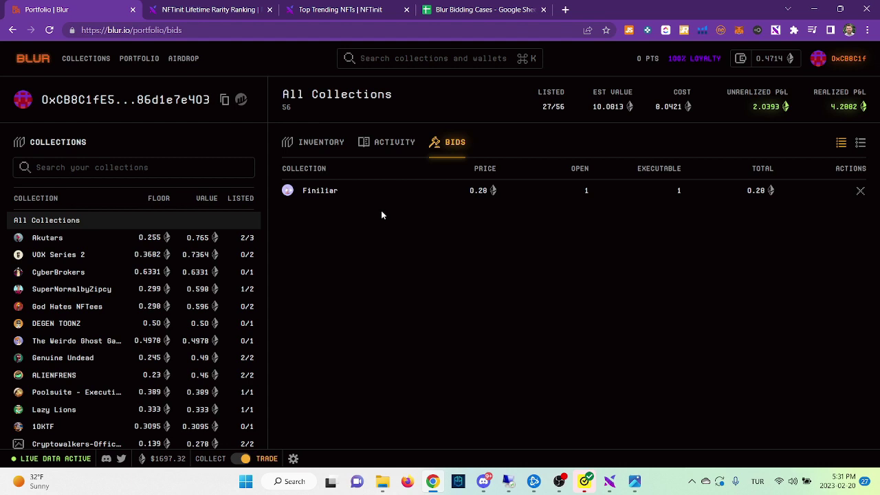
# Open Finiliar from the portfolio bids in a new browser tab and examine the collection's bids by price
pyautogui.rightClick(316, 195)
pyautogui.click(341, 205)
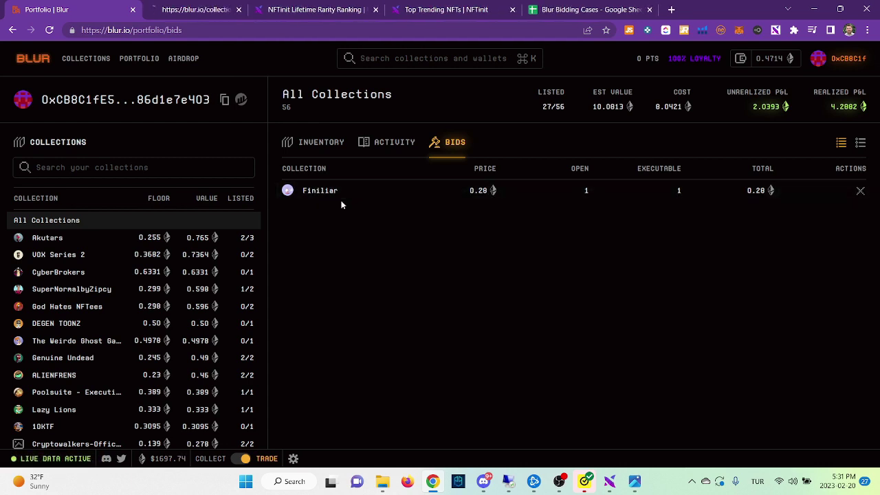
pyautogui.click(186, 15)
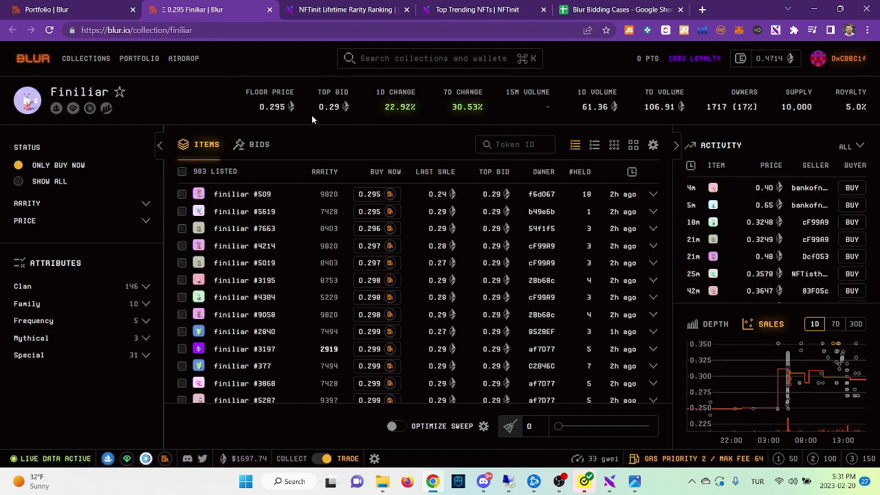
pyautogui.click(256, 147)
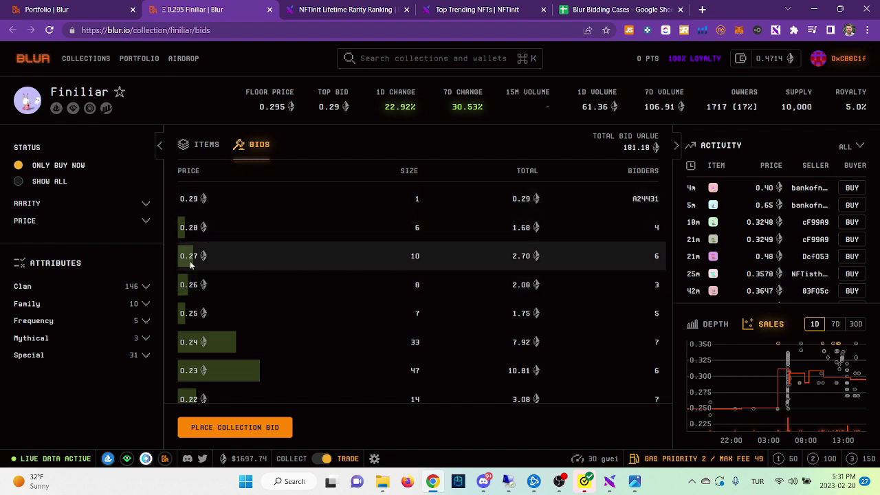
# Check the bid counters in the NFTinit bidding form and reopen the portfolio's bids on Blur to review each collection's bid
pyautogui.click(343, 10)
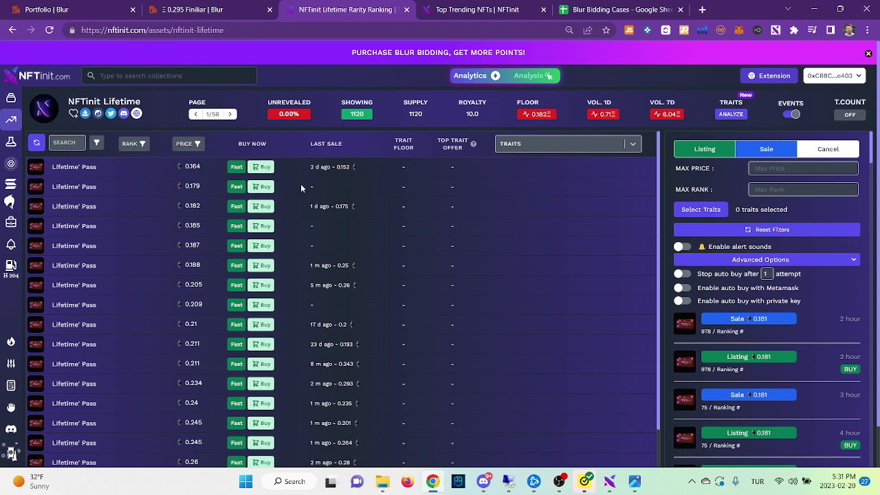
pyautogui.click(478, 12)
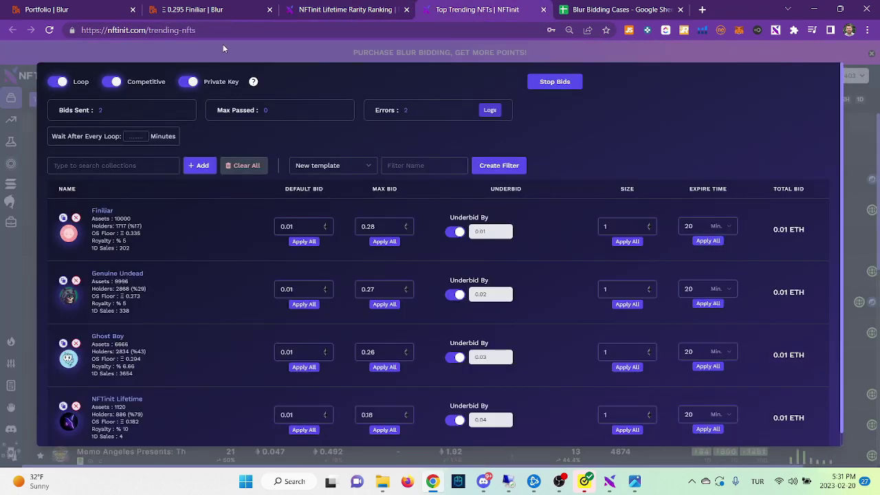
pyautogui.click(219, 11)
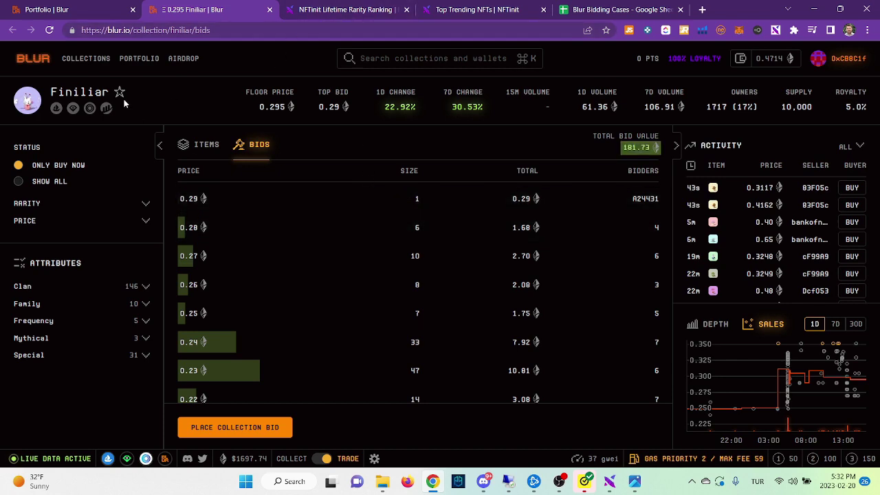
pyautogui.click(139, 58)
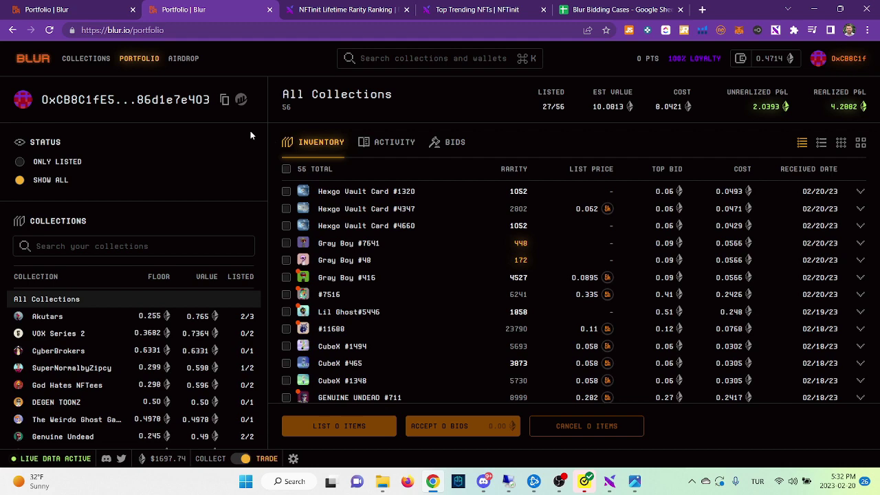
pyautogui.click(453, 142)
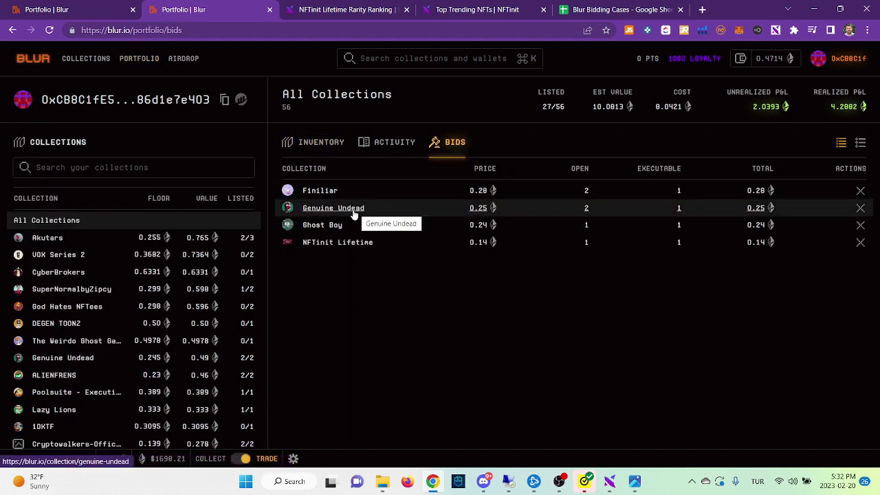
# Return to the NFTinit bidding form and move its browser tab ahead of the NFTinit Lifetime tab
pyautogui.click(454, 11)
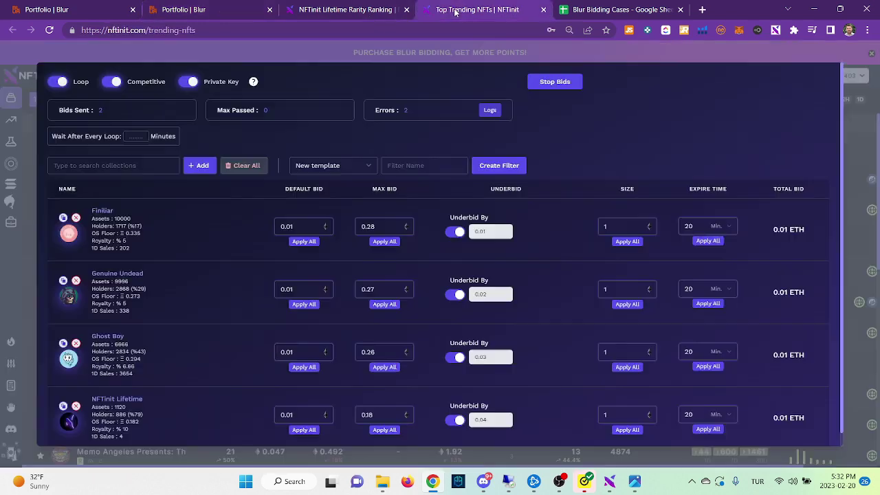
pyautogui.moveTo(454, 11); pyautogui.dragTo(337, 11)
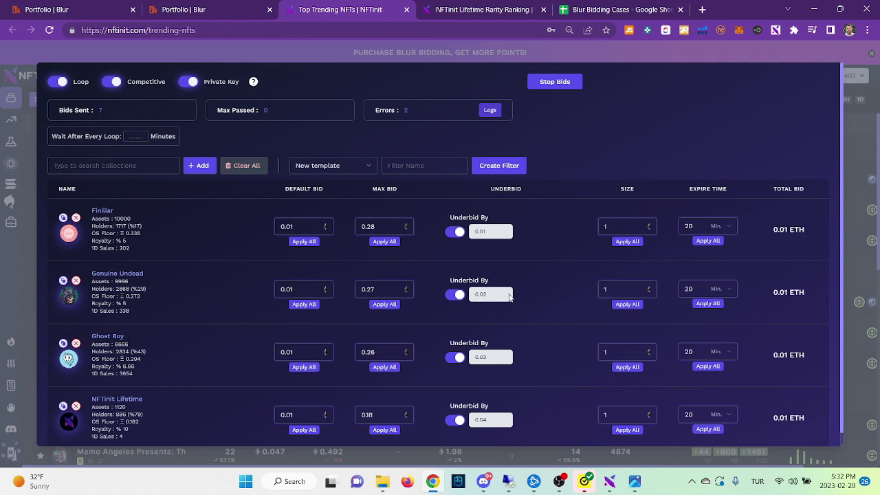
# Switch to Blur, open Genuine Undead from the portfolio bids and examine the bid sizes at its three highest price levels
pyautogui.click(241, 10)
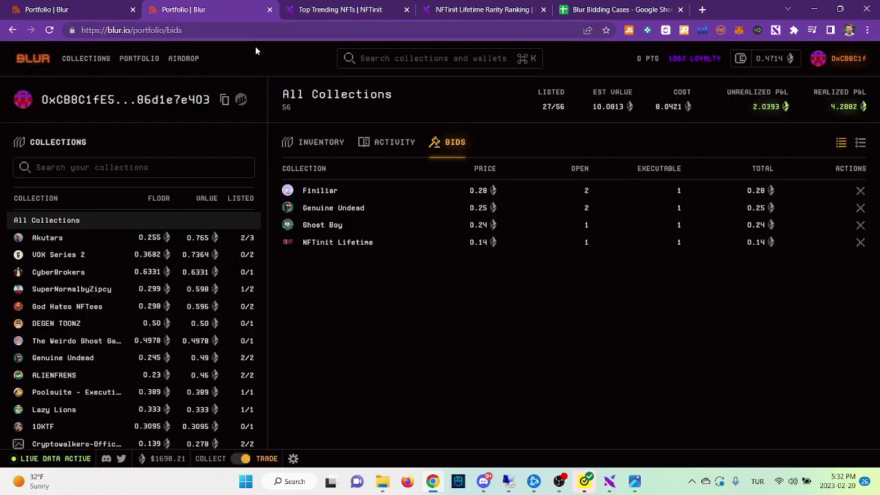
pyautogui.click(328, 211)
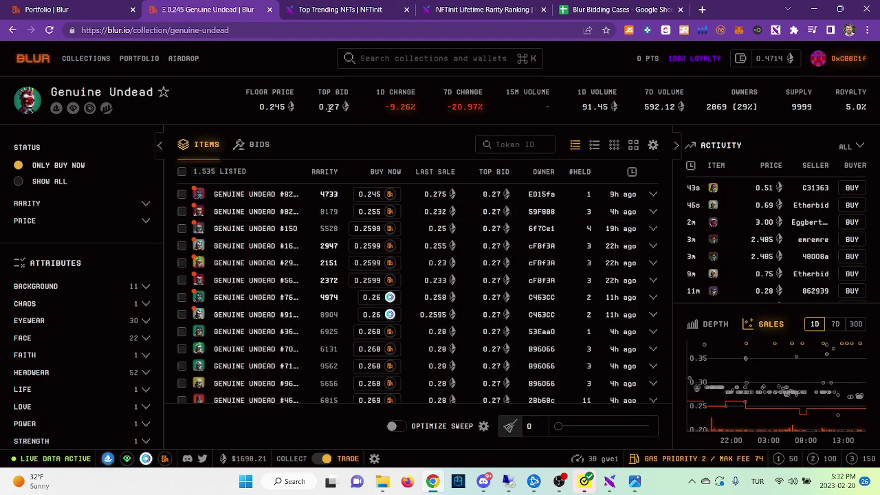
pyautogui.click(266, 145)
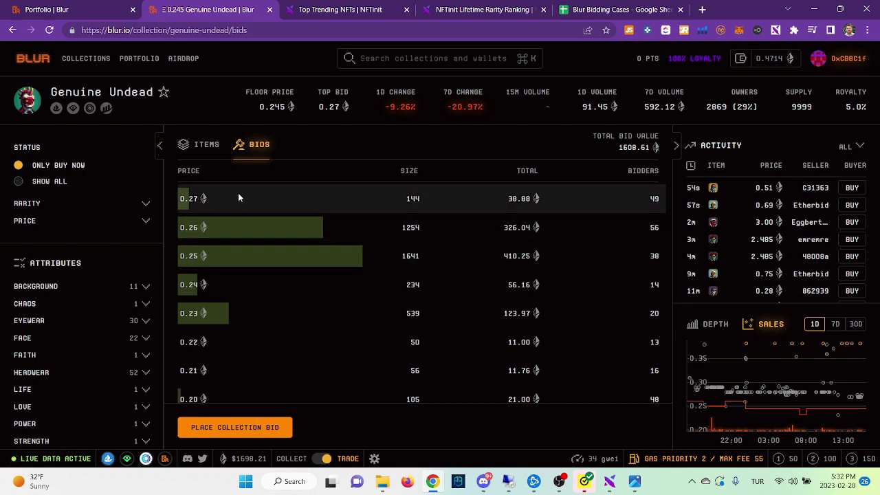
pyautogui.doubleClick(407, 199)
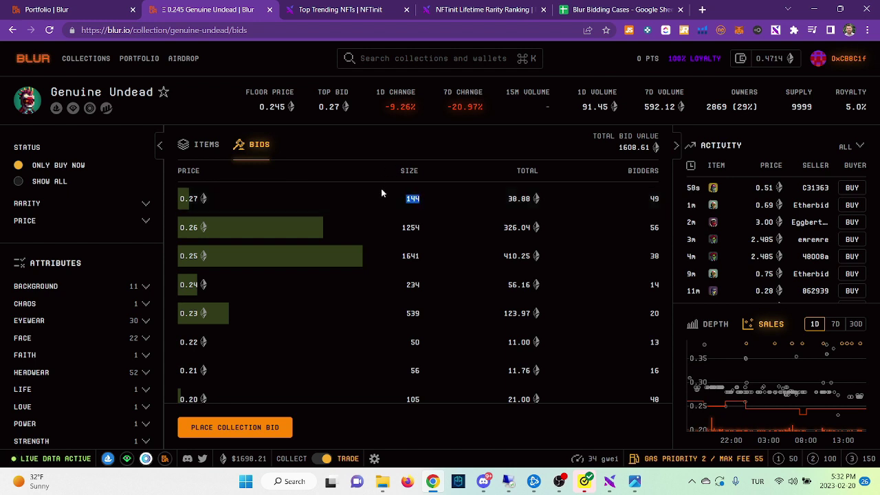
pyautogui.doubleClick(410, 228)
pyautogui.doubleClick(411, 256)
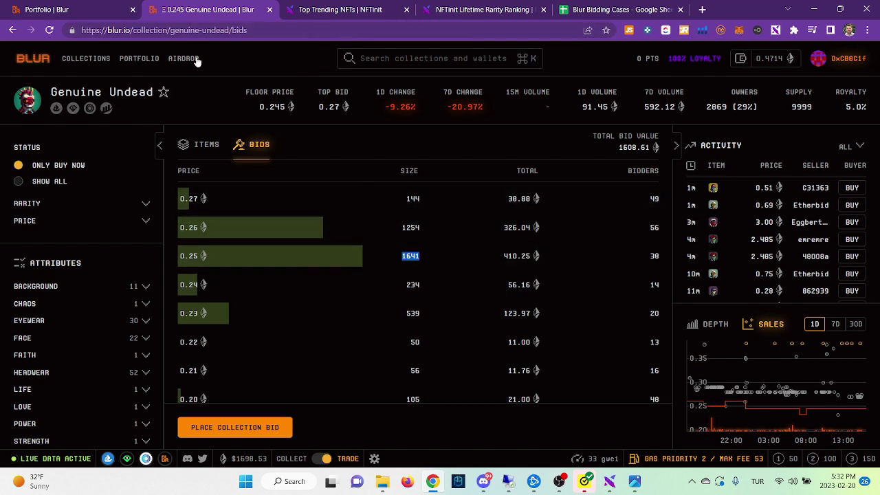
# Open NFTinit Lifetime from the portfolio bids and compare its top bid with the max bid and underbid in the NFTinit form
pyautogui.click(143, 59)
pyautogui.click(448, 148)
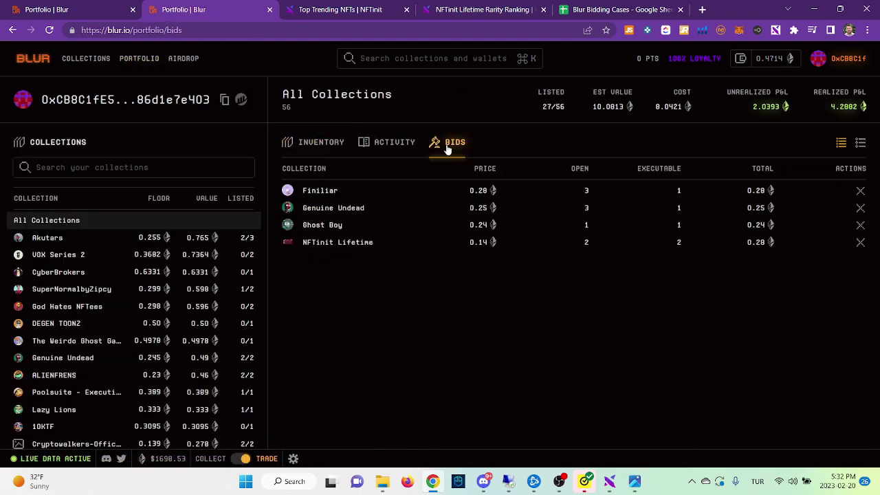
pyautogui.click(337, 250)
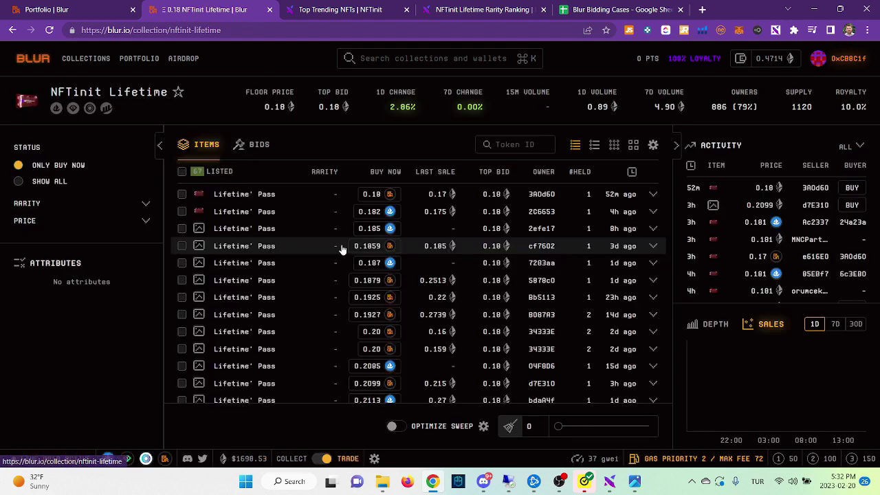
pyautogui.doubleClick(329, 106)
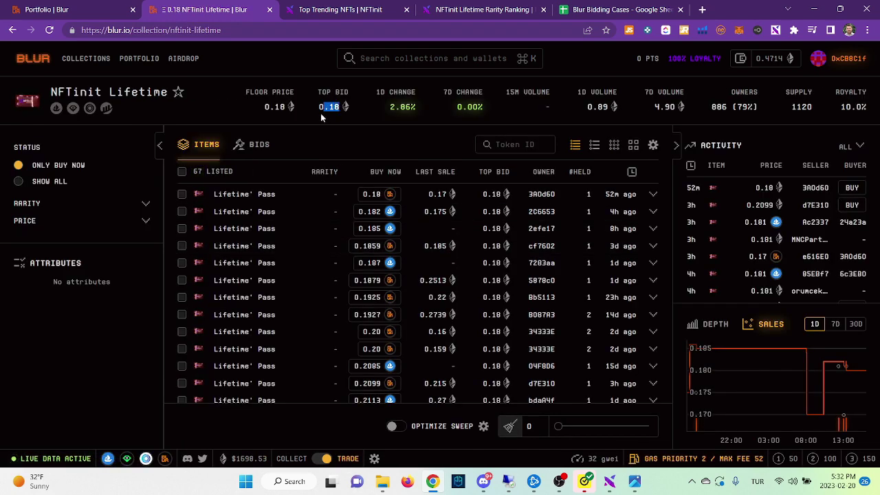
pyautogui.click(440, 12)
pyautogui.click(381, 10)
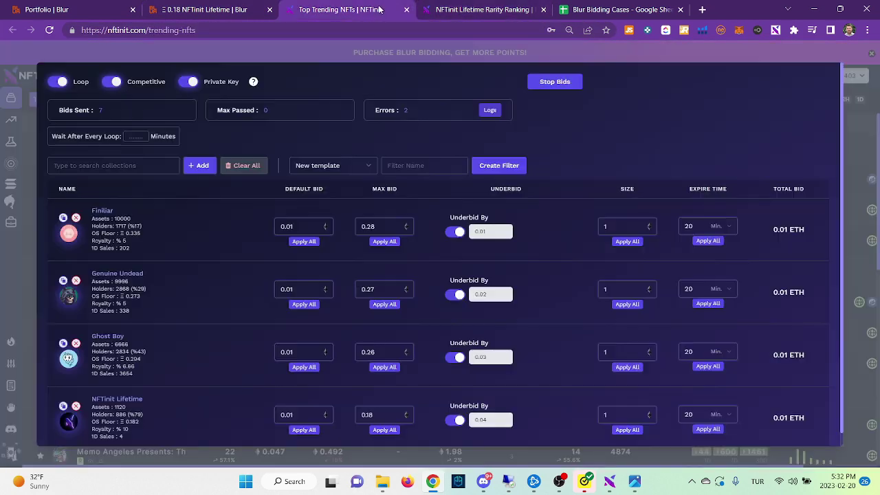
# Return to Blur and reopen the portfolio's list of active bids
pyautogui.click(219, 10)
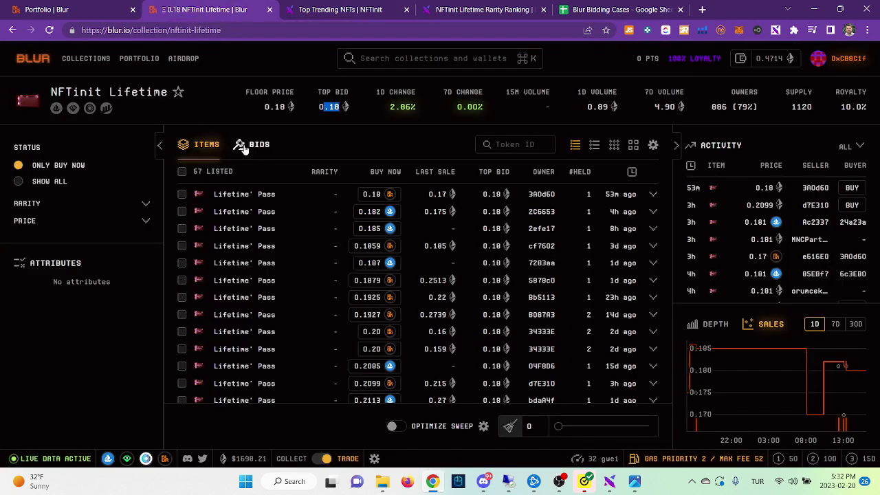
pyautogui.click(149, 59)
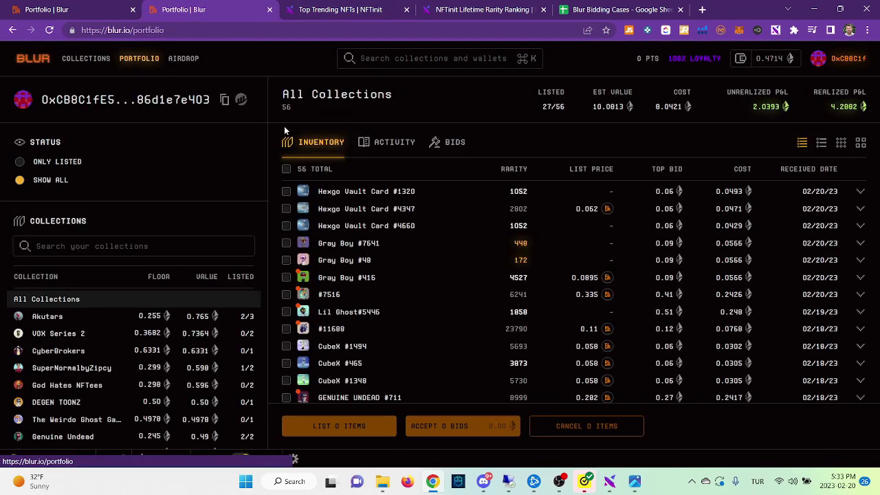
pyautogui.click(450, 143)
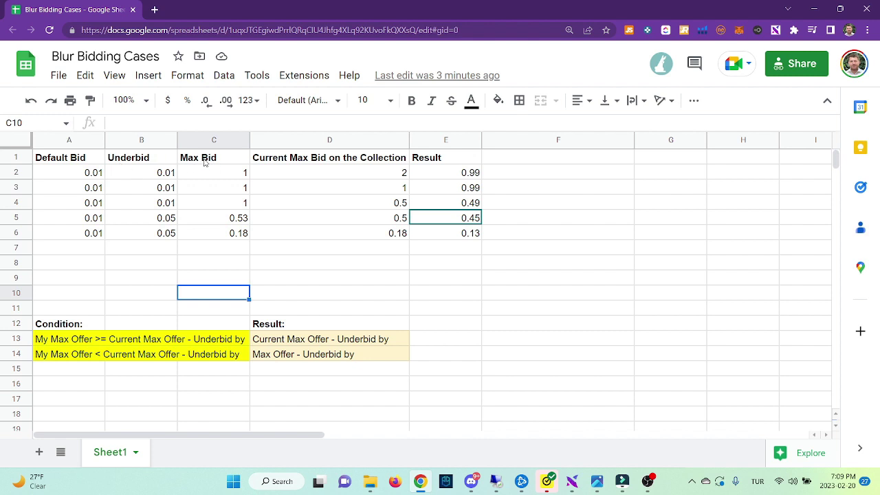
# In the Blur Bidding Cases sheet in Google Sheets, compare row 2's current max bid on the collection with its result
pyautogui.click(278, 159)
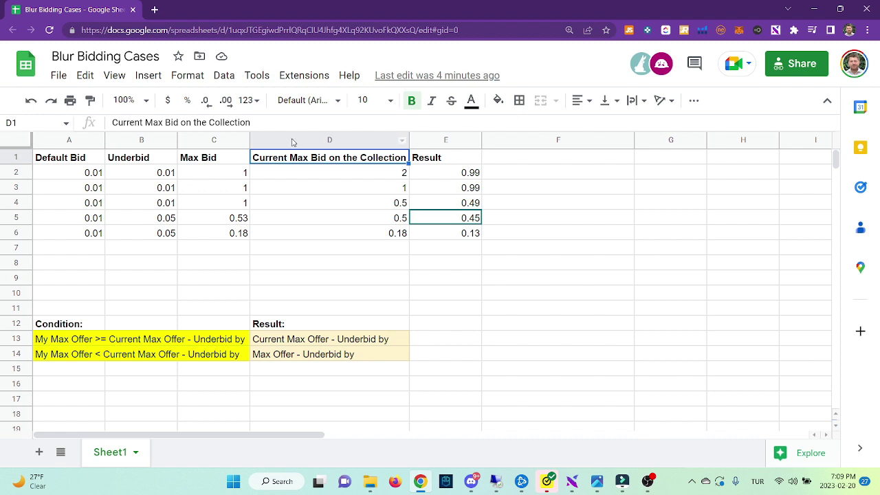
pyautogui.click(310, 178)
pyautogui.click(445, 174)
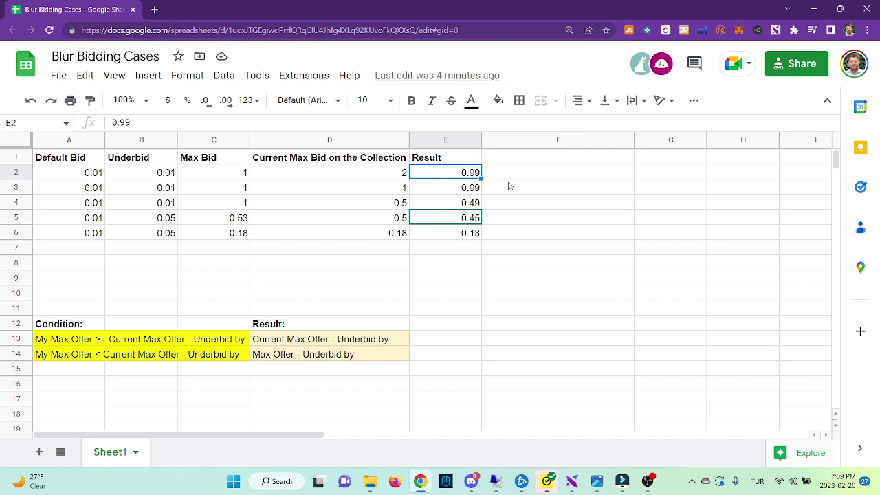
# Examine the row 3 case, comparing its default bid, underbid and current max bid on the collection with the result
pyautogui.moveTo(89, 195); pyautogui.dragTo(479, 195)
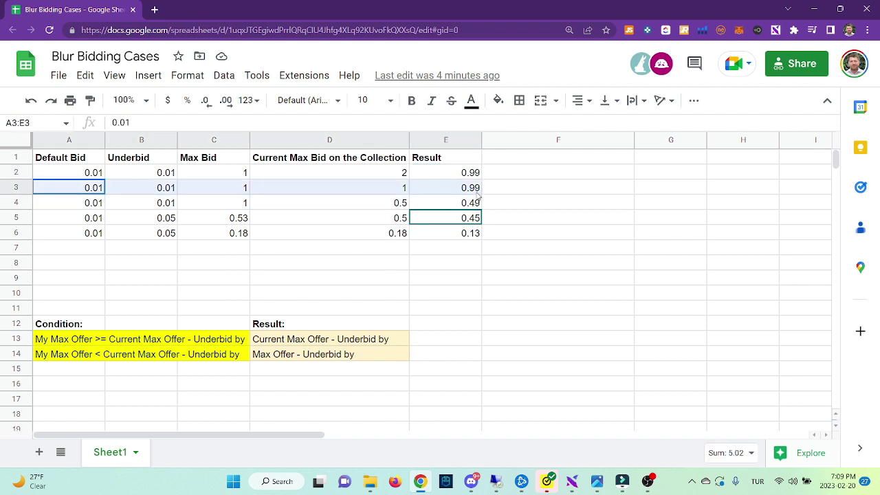
pyautogui.click(298, 160)
pyautogui.click(337, 192)
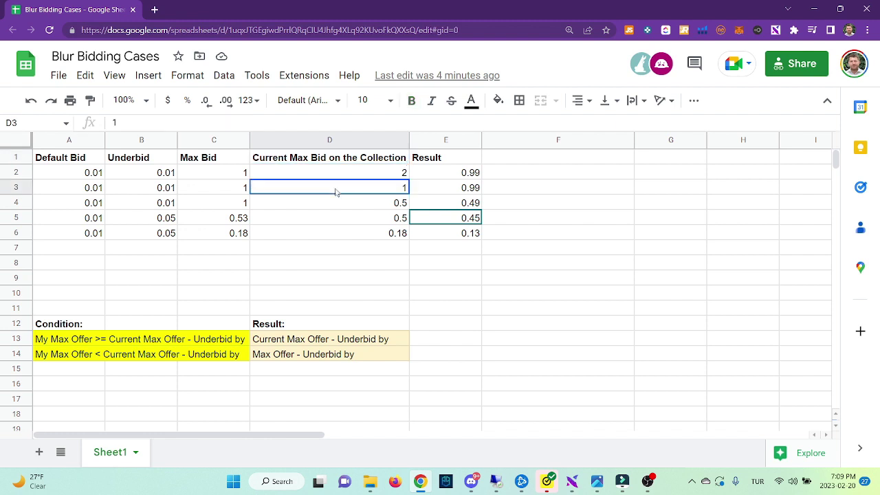
pyautogui.click(437, 159)
pyautogui.click(462, 192)
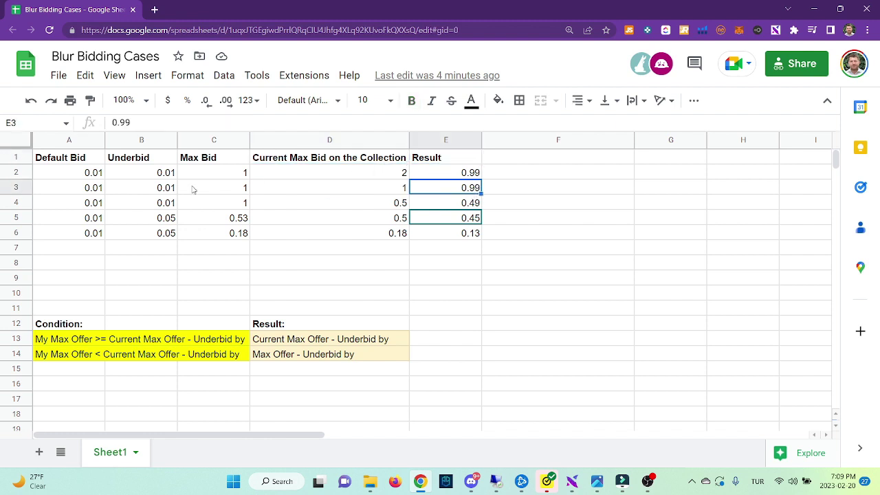
pyautogui.click(81, 189)
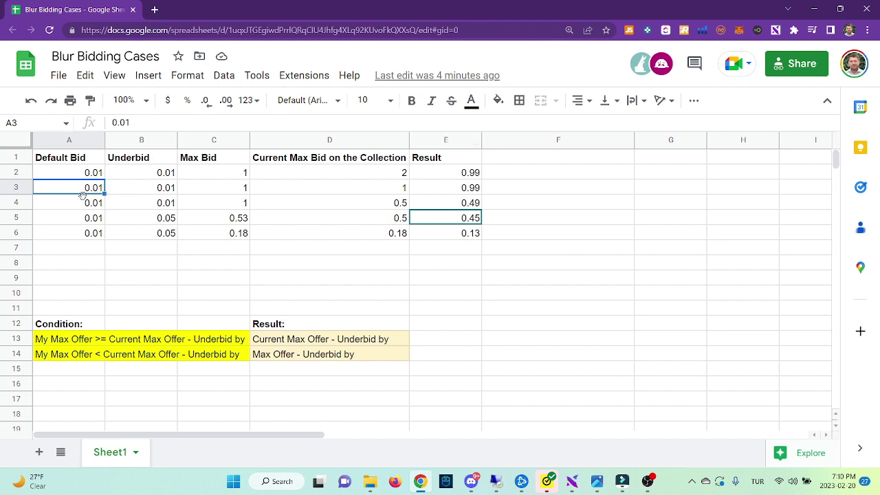
pyautogui.click(460, 186)
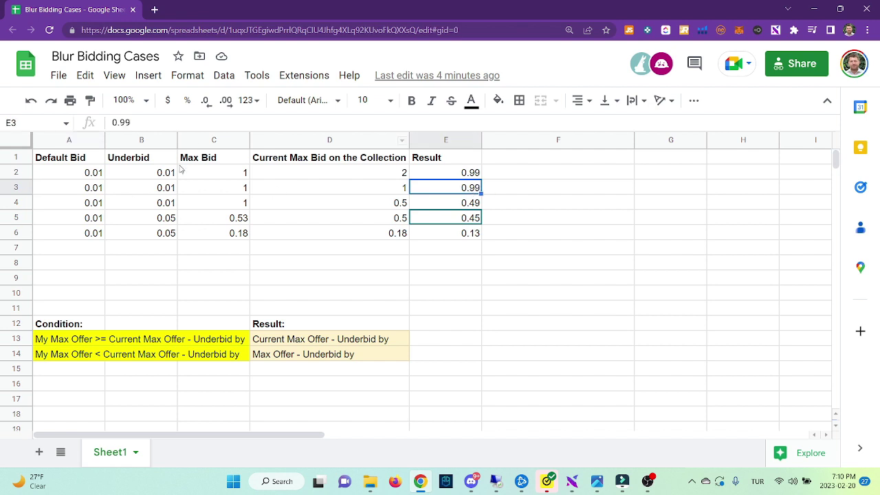
pyautogui.click(154, 191)
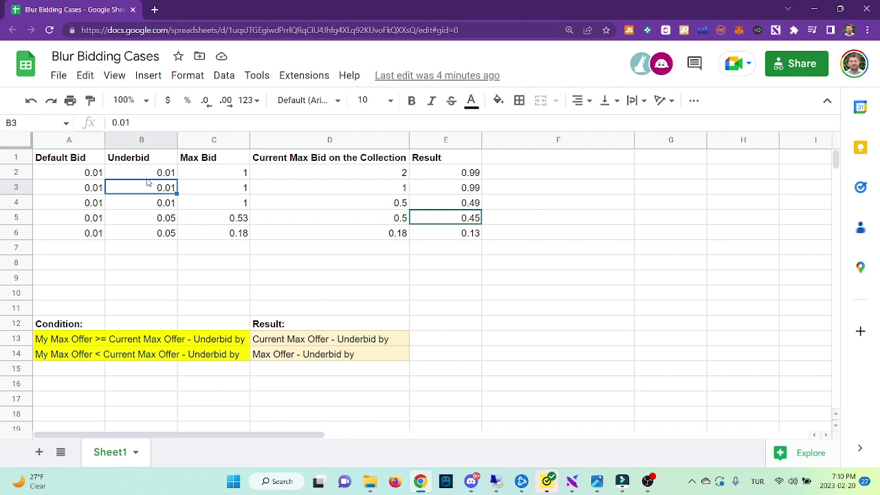
# Highlight the row 5 case and check its result against the underbid
pyautogui.moveTo(60, 222); pyautogui.dragTo(443, 220)
pyautogui.click(443, 220)
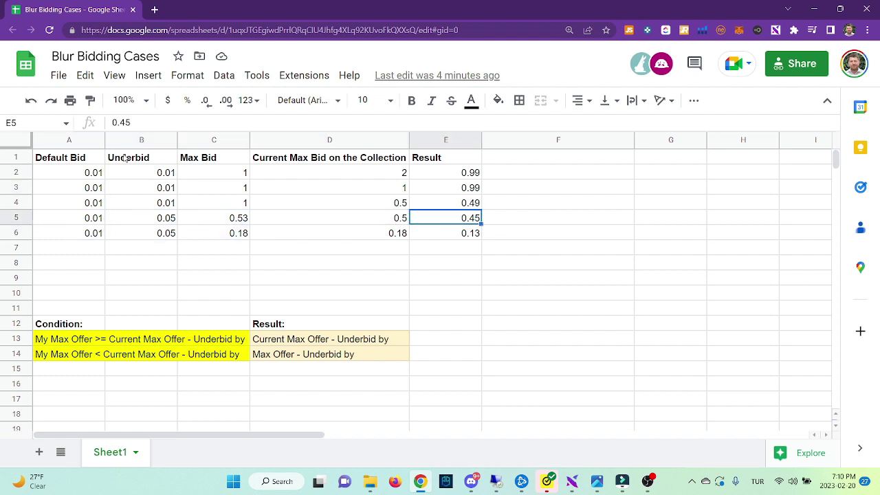
pyautogui.click(16, 218)
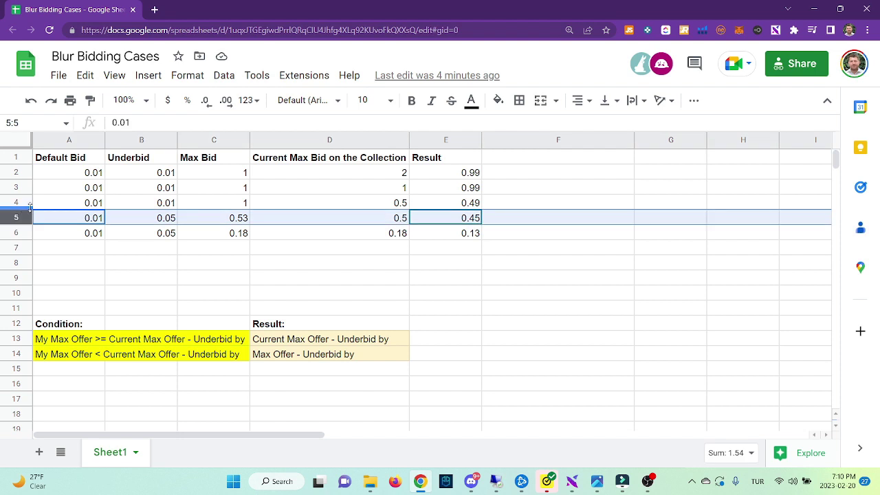
# Examine the row 4 case, comparing its max bid, current max bid on the collection and underbid with the result
pyautogui.click(16, 202)
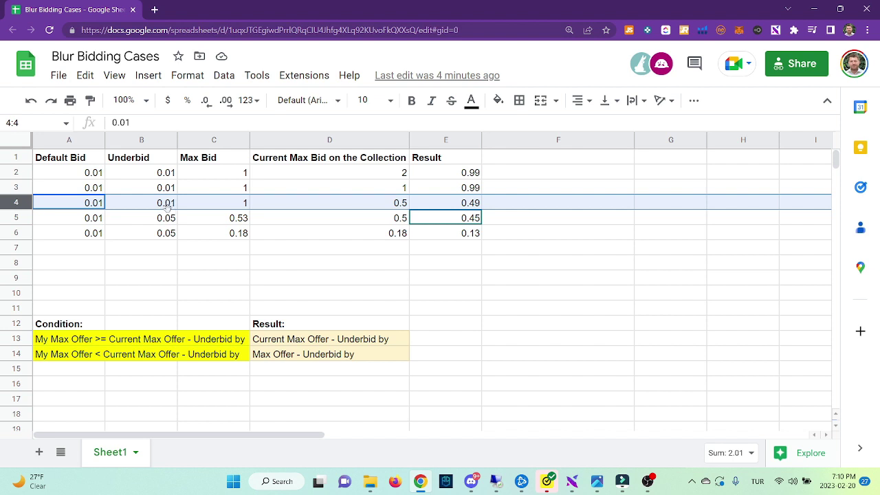
pyautogui.click(219, 204)
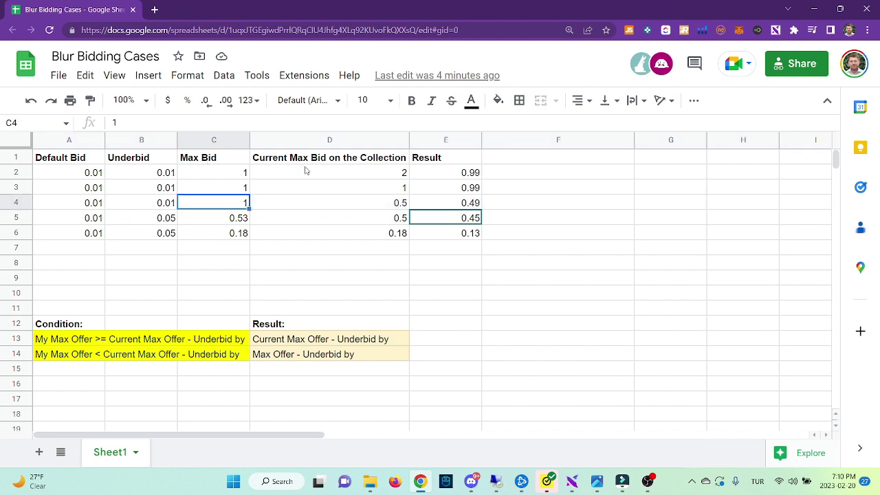
pyautogui.click(311, 162)
pyautogui.click(322, 206)
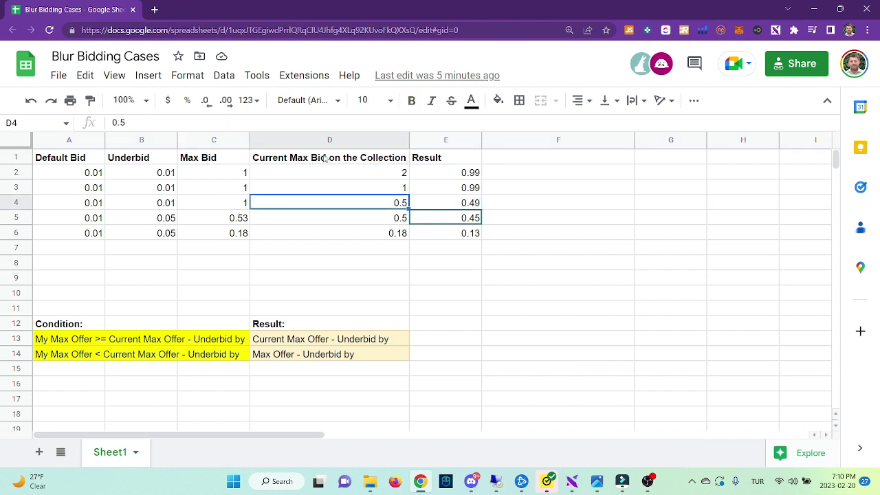
pyautogui.click(215, 203)
pyautogui.click(296, 211)
pyautogui.click(300, 205)
pyautogui.click(227, 207)
pyautogui.click(261, 209)
pyautogui.click(168, 208)
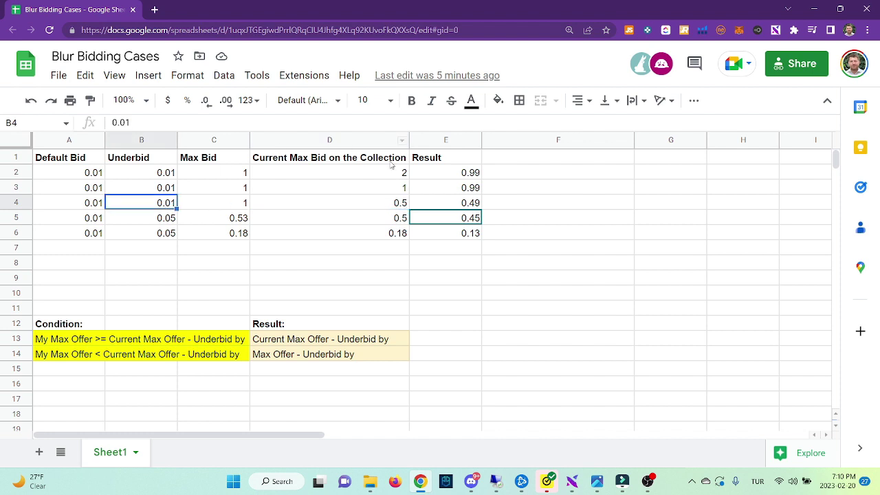
pyautogui.click(456, 206)
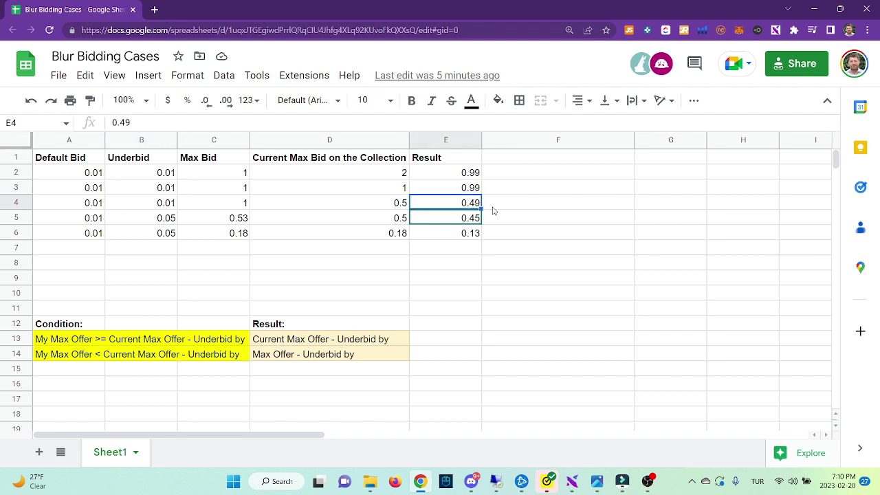
# Review the row 5 case's max bid, current max bid on the collection and underbid
pyautogui.click(69, 247)
pyautogui.click(25, 217)
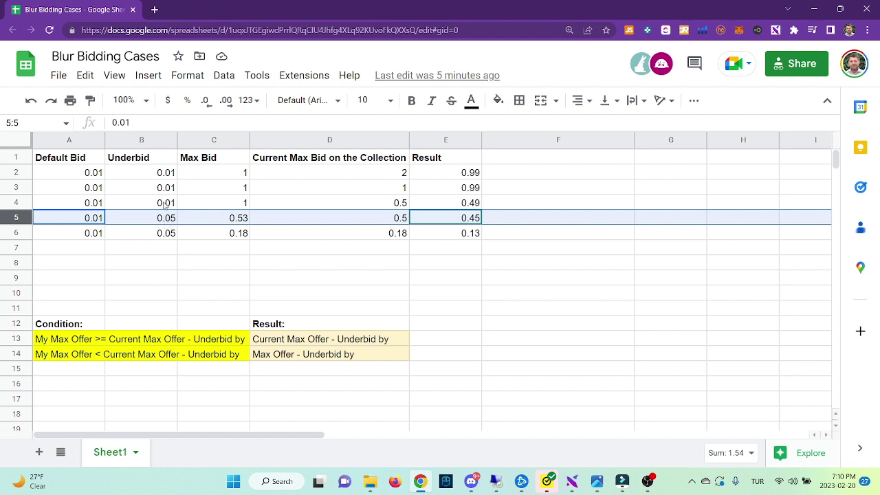
pyautogui.click(215, 222)
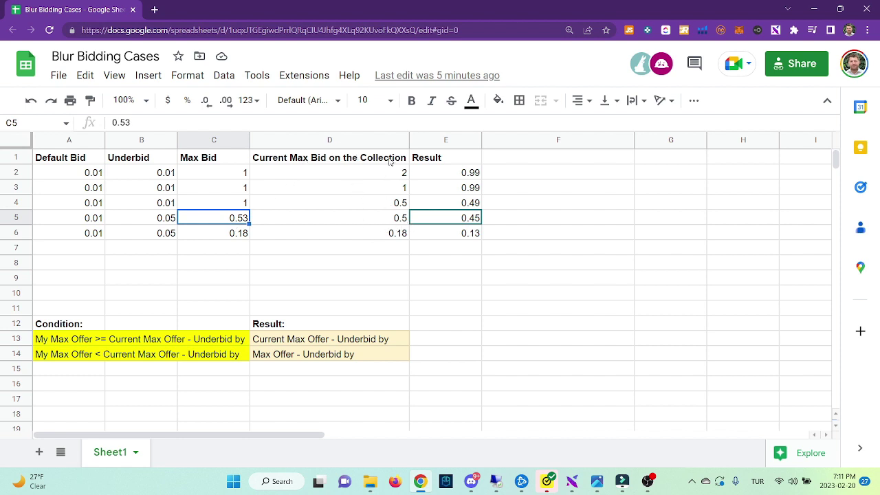
pyautogui.click(400, 221)
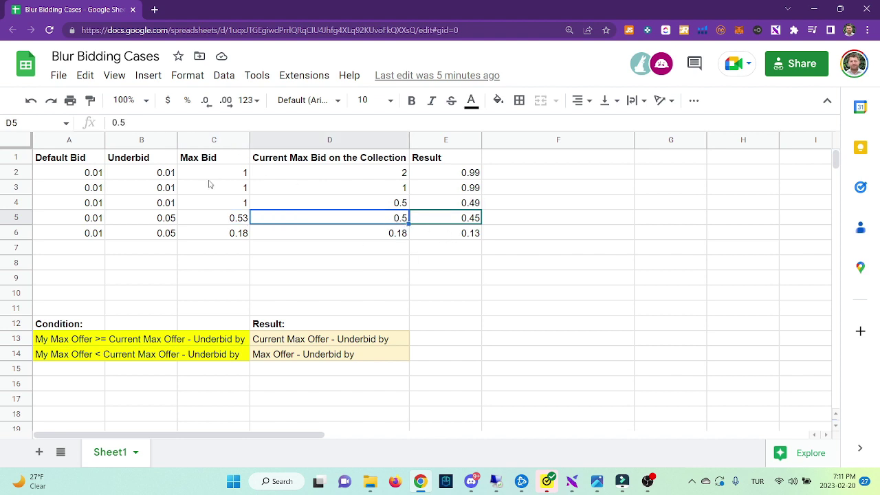
pyautogui.click(164, 216)
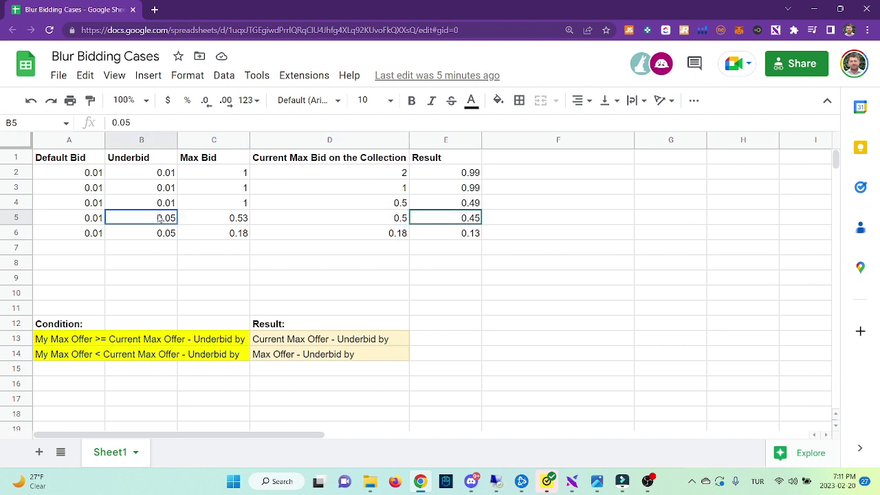
pyautogui.click(141, 277)
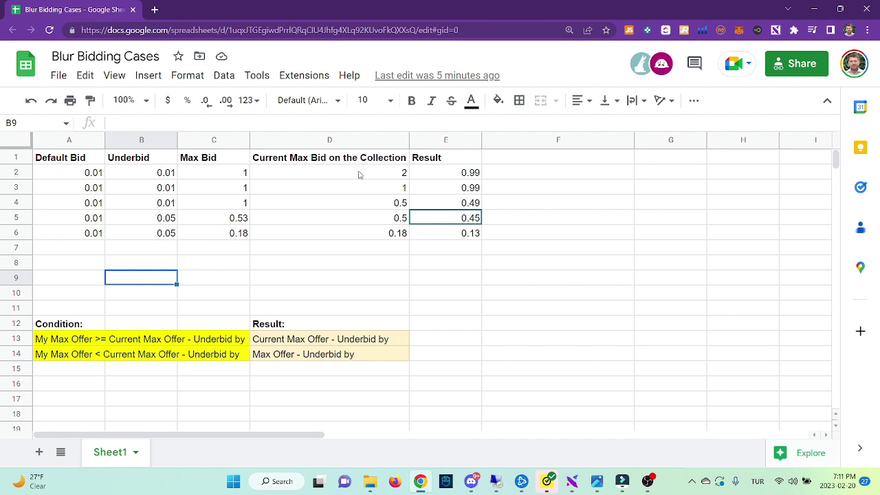
# Examine the row 6 case, comparing its current max bid on the collection, underbid and max bid with the result
pyautogui.click(362, 235)
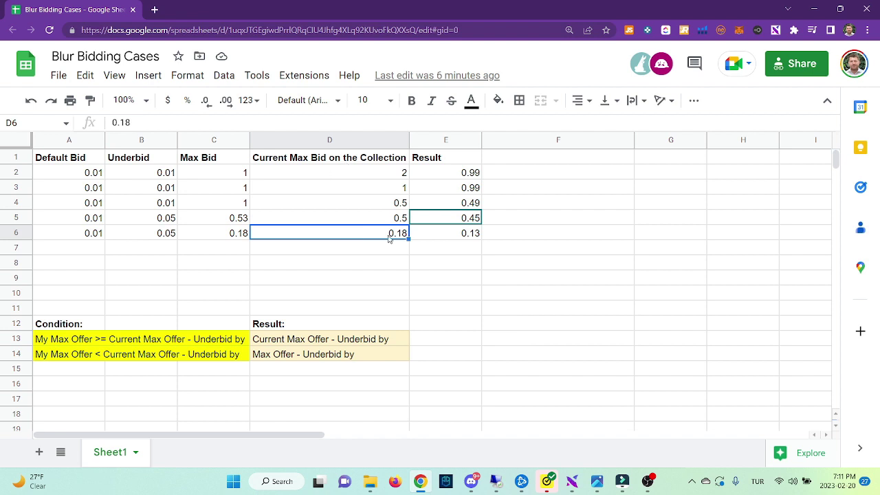
pyautogui.click(152, 236)
pyautogui.click(230, 238)
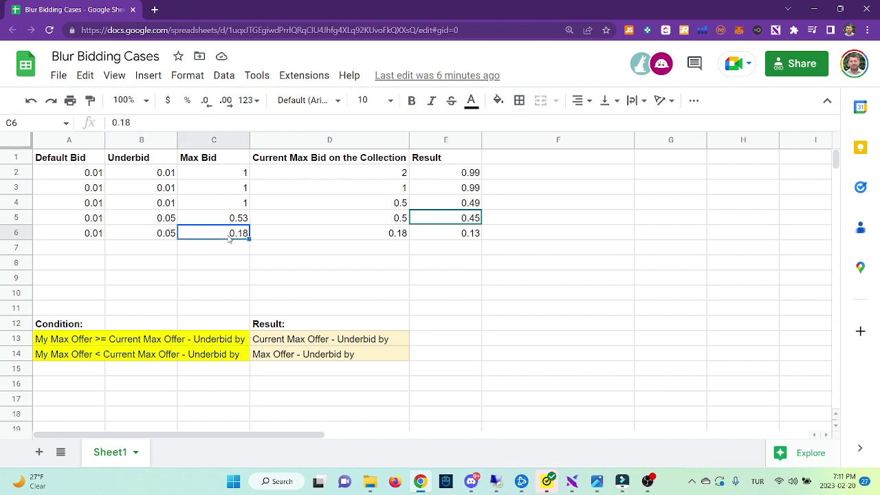
pyautogui.click(464, 235)
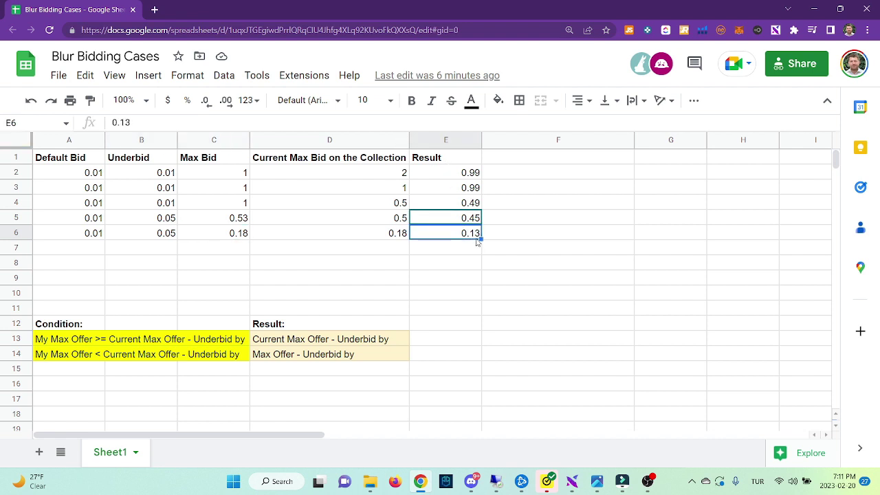
pyautogui.click(514, 232)
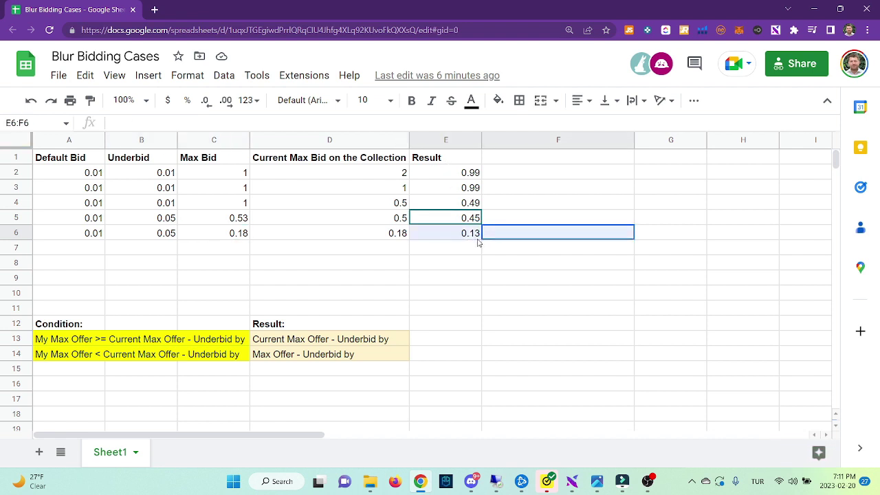
pyautogui.click(474, 238)
# Review the result formulas in D13:D14 against the bidding cases in A2:E6
pyautogui.click(323, 292)
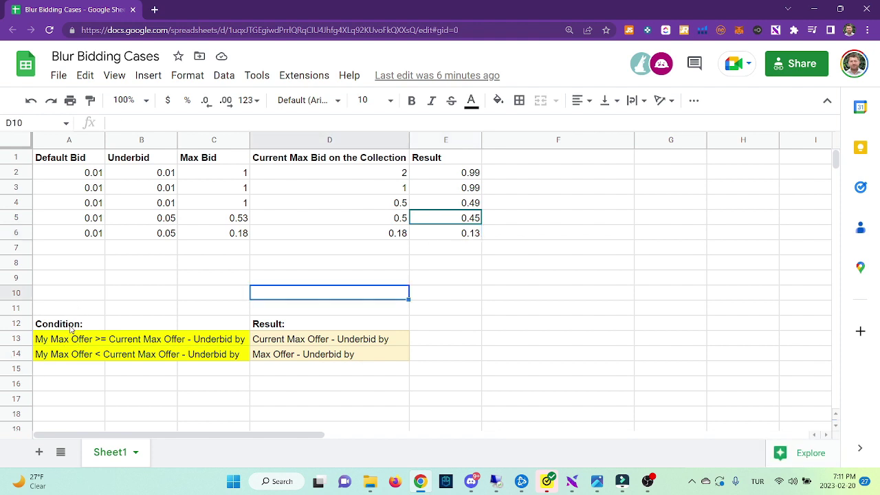
pyautogui.moveTo(72, 337); pyautogui.dragTo(288, 354)
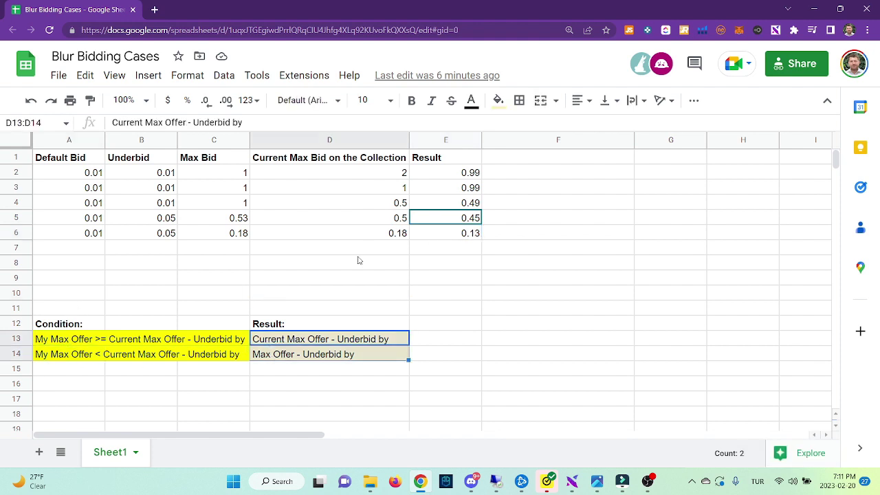
pyautogui.moveTo(461, 234); pyautogui.dragTo(69, 173)
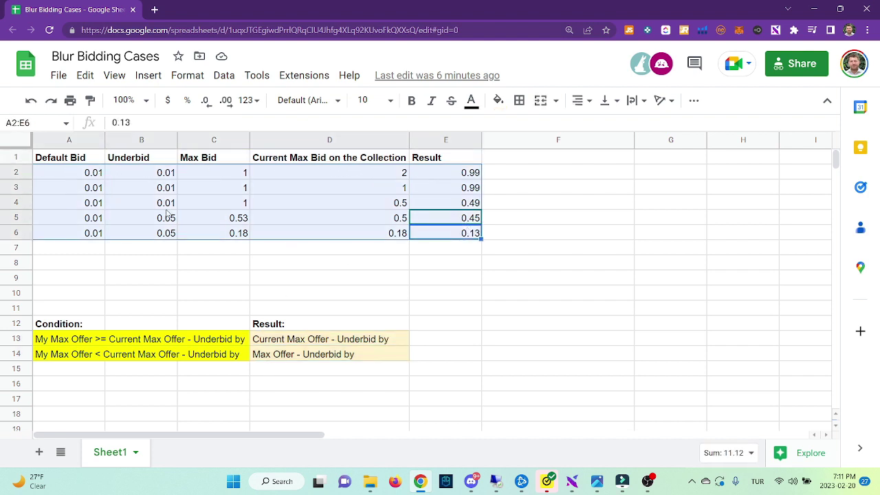